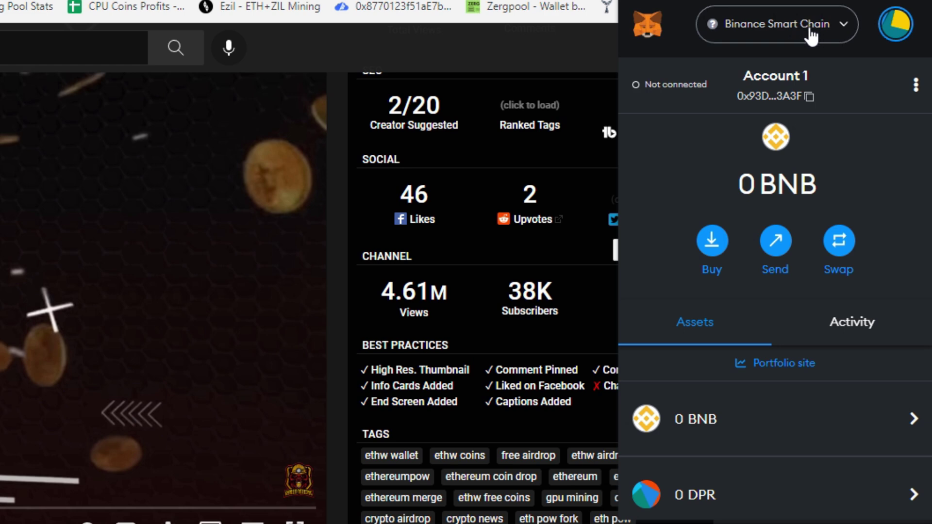
Step: Open MetaMask's manual add-network form and paste ETHW-mainnet from the description as the network name
click(809, 34)
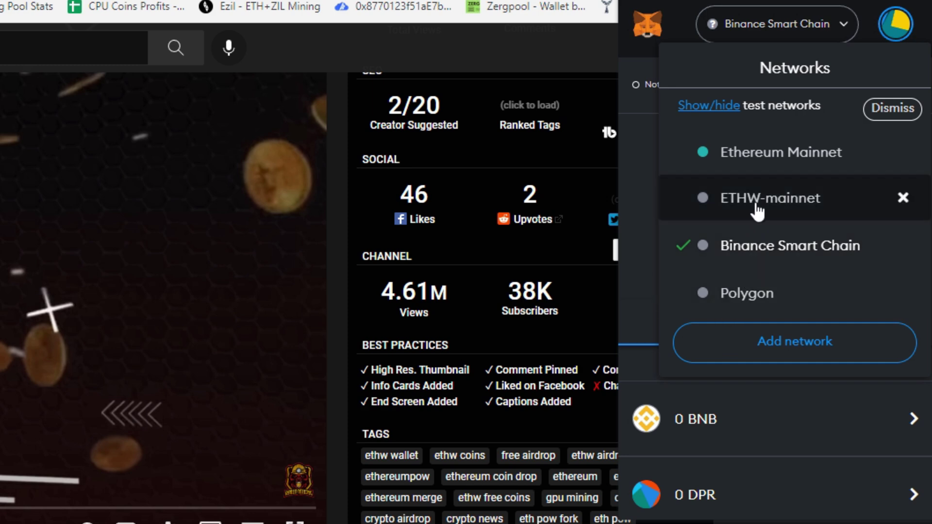
click(791, 354)
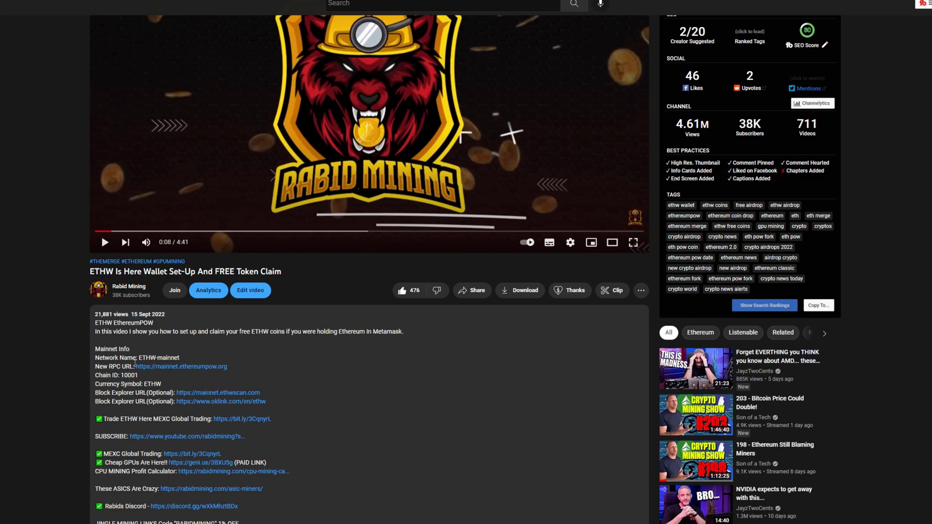
drag(139, 358, 179, 357)
right_click(177, 358)
click(195, 369)
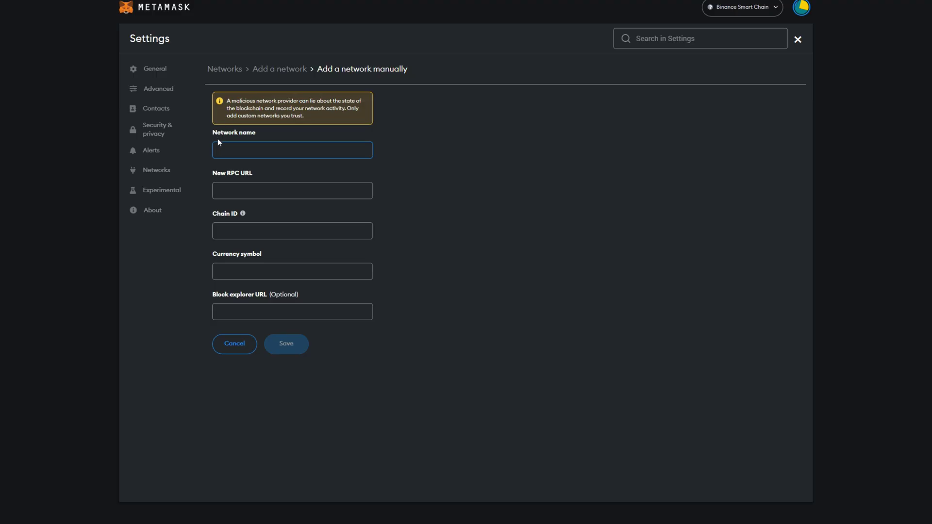
key(ctrl+v)
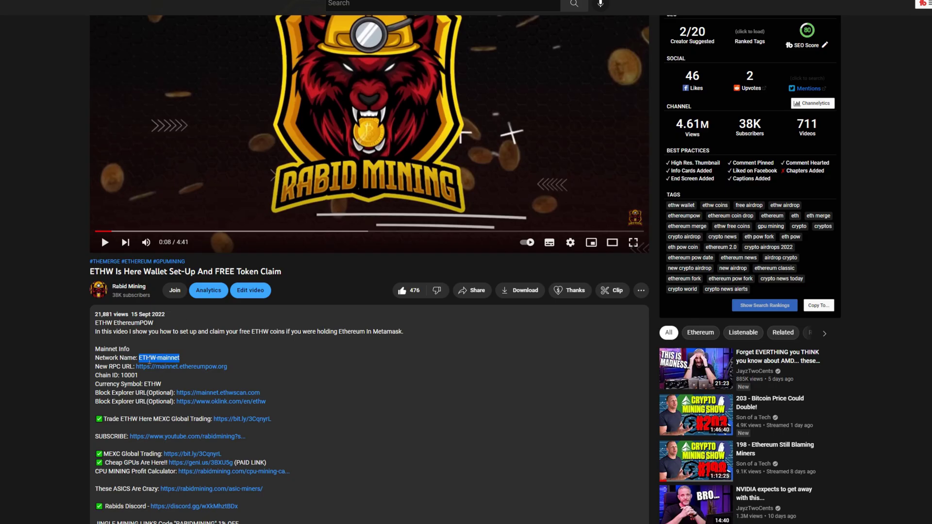
Step: Select the RPC URL in the video description for copying
double_click(143, 367)
drag(156, 368, 226, 370)
right_click(224, 368)
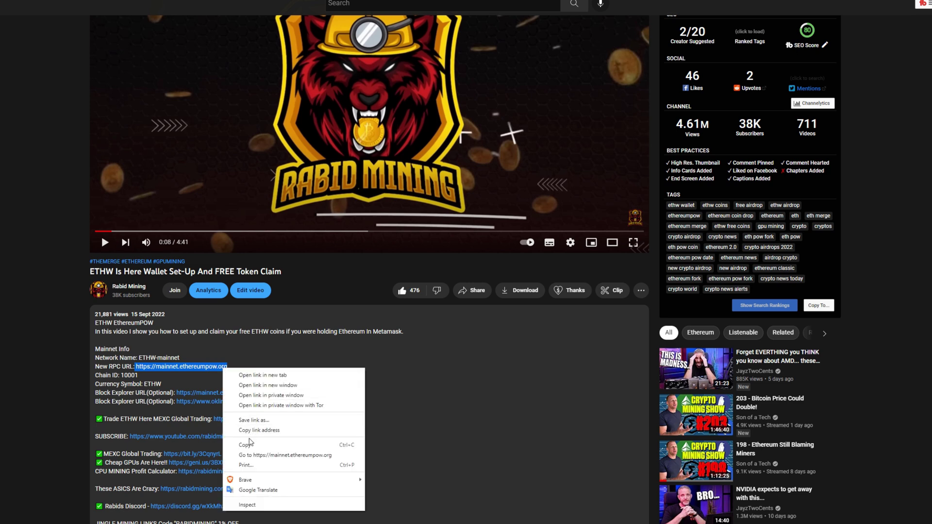
click(250, 445)
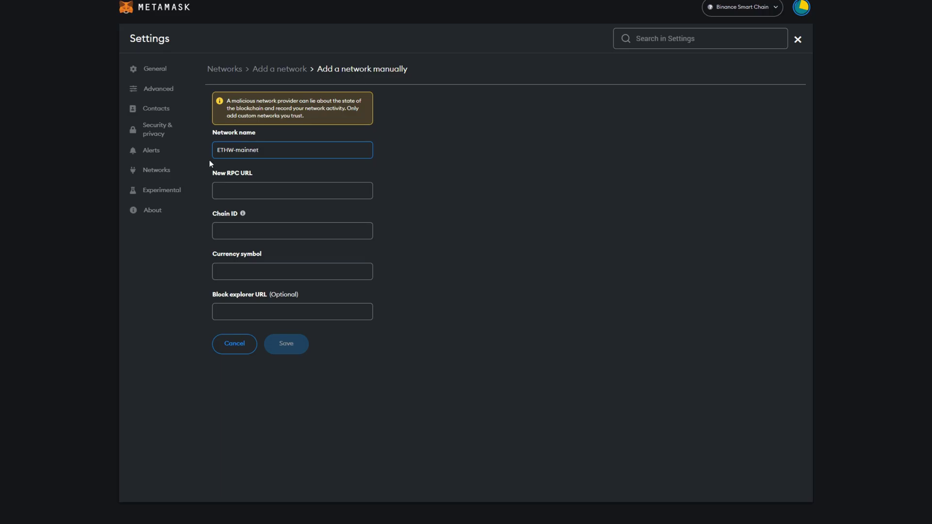
key(ctrl+v)
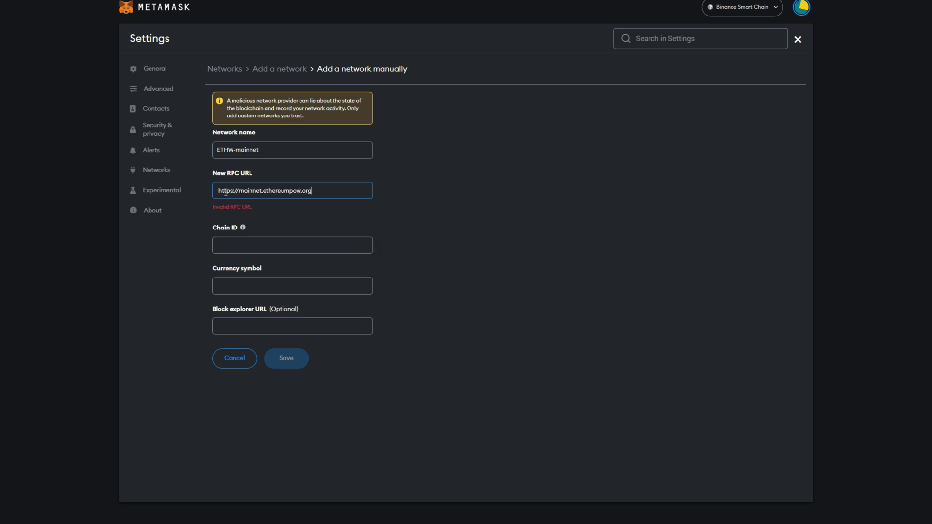
click(220, 191)
key(BackSpace)
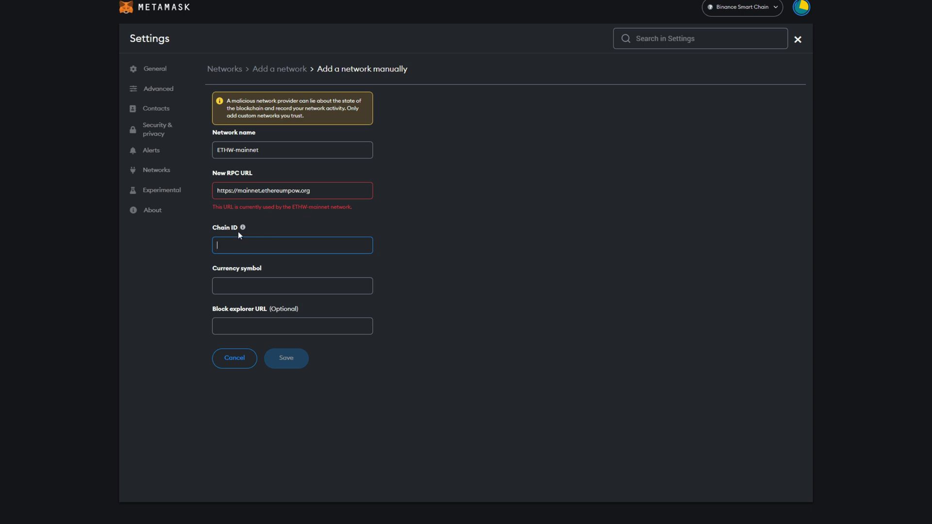
Step: Copy chain ID 10001 from the description into the Chain ID field
key(alt+Tab)
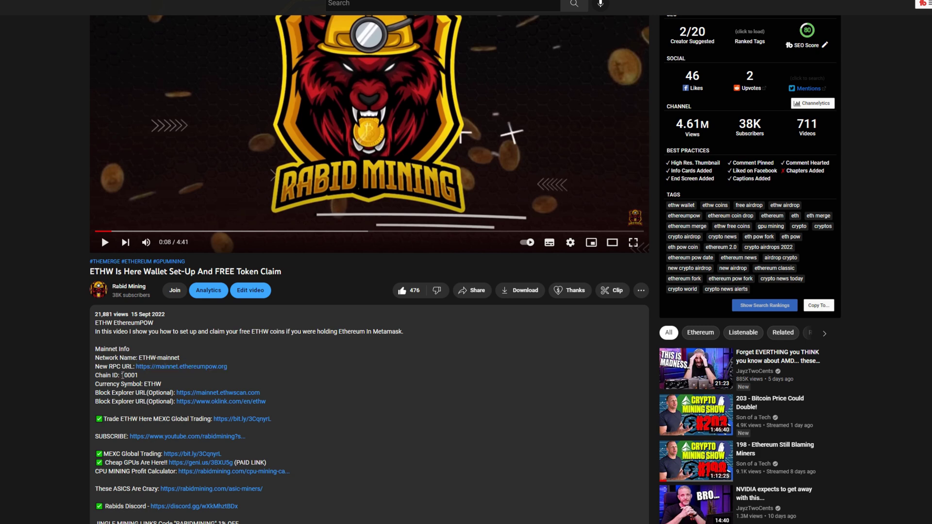
drag(122, 375, 139, 376)
right_click(126, 377)
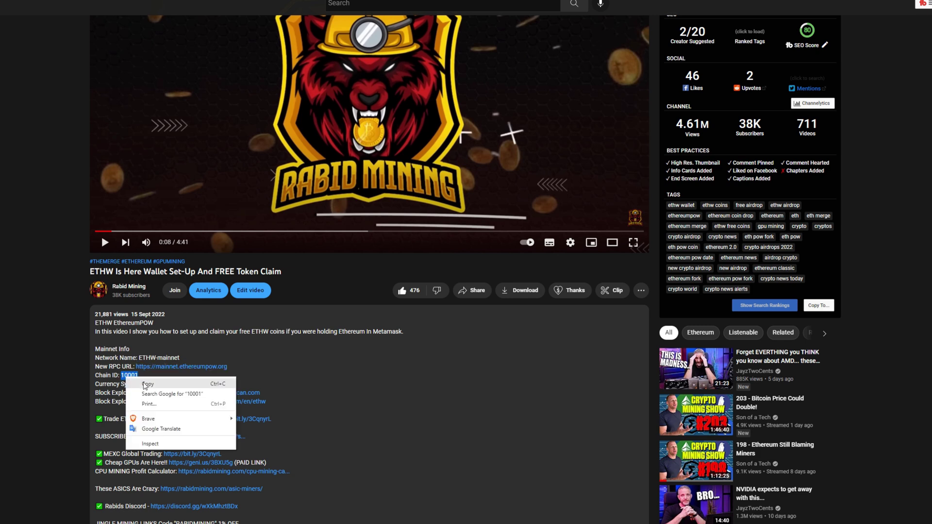
click(145, 384)
key(alt+Tab)
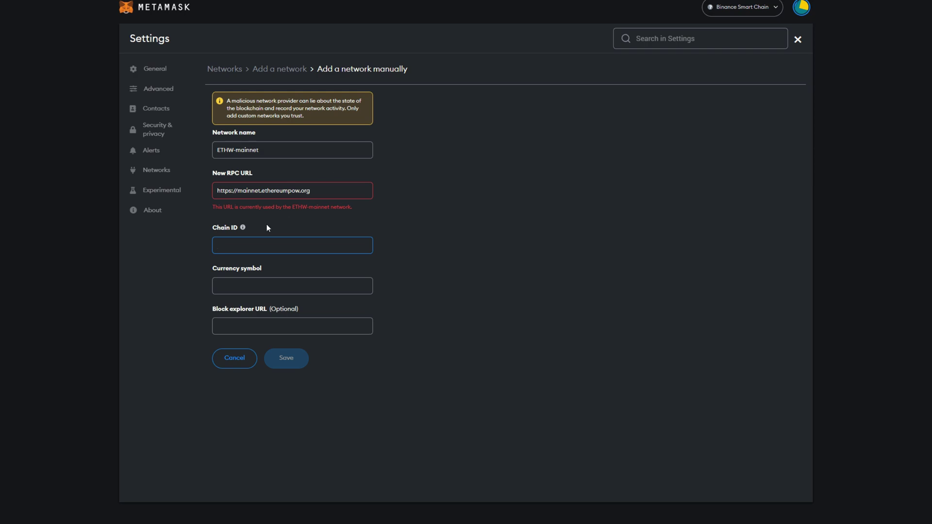
key(ctrl+v)
Step: Copy ETHW from the description into the Currency symbol field
key(alt+Tab)
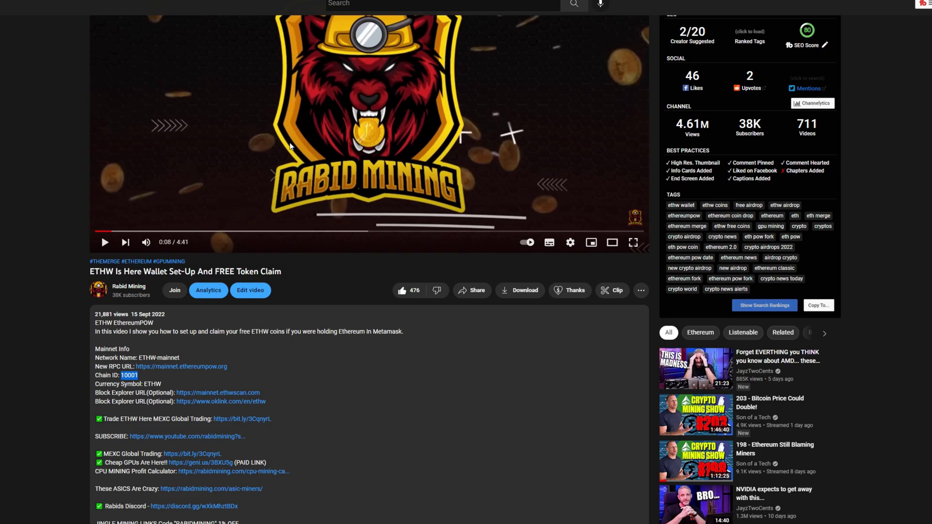
drag(144, 385, 162, 386)
right_click(164, 390)
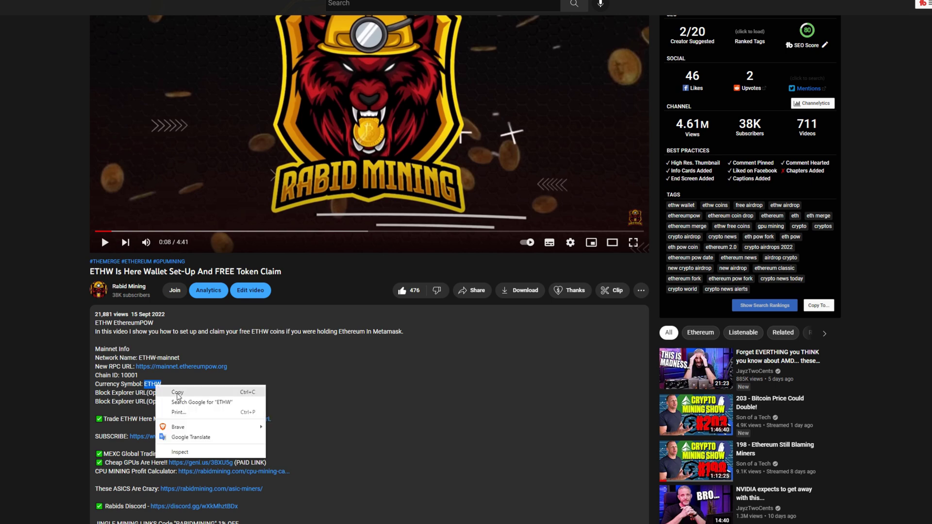
click(177, 394)
key(alt+Tab)
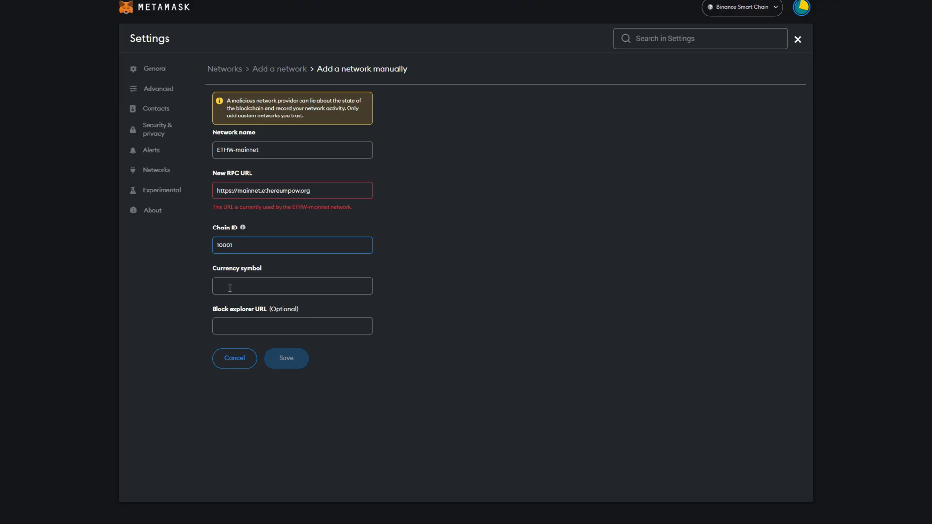
click(230, 287)
key(ctrl+v)
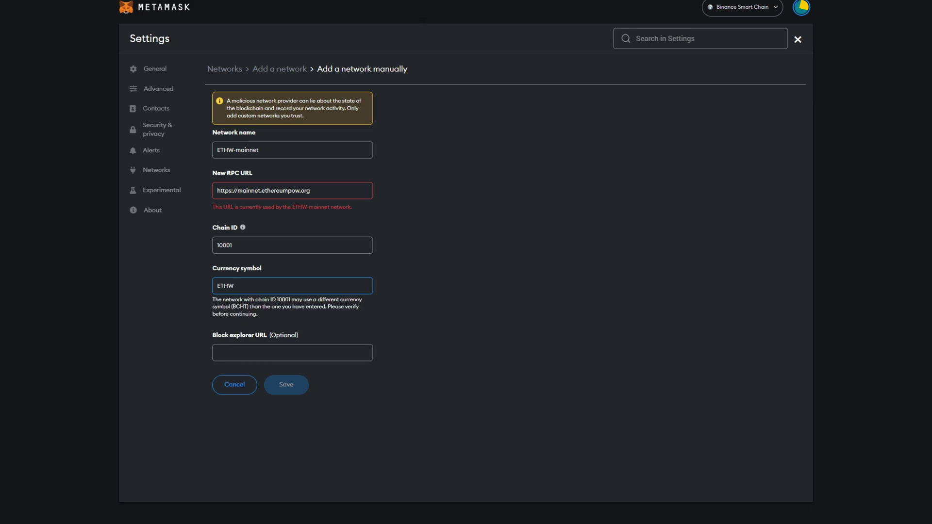
key(alt+Tab)
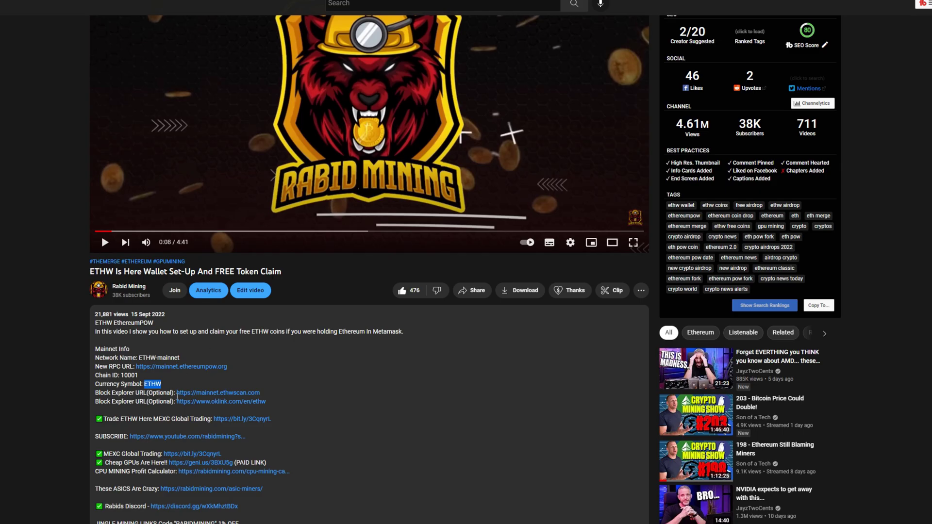
key(alt+Tab)
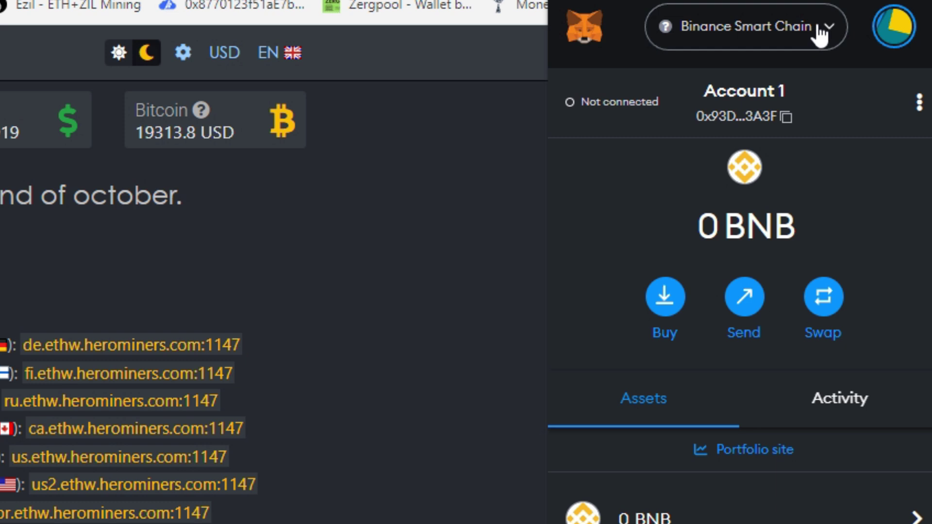
Step: Switch the wallet to ETHW-mainnet and copy the account address
click(820, 36)
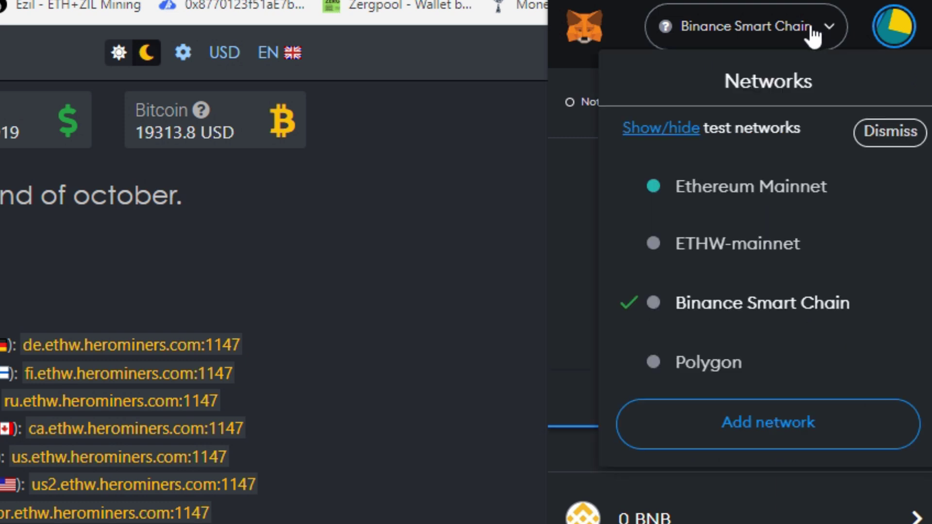
click(730, 253)
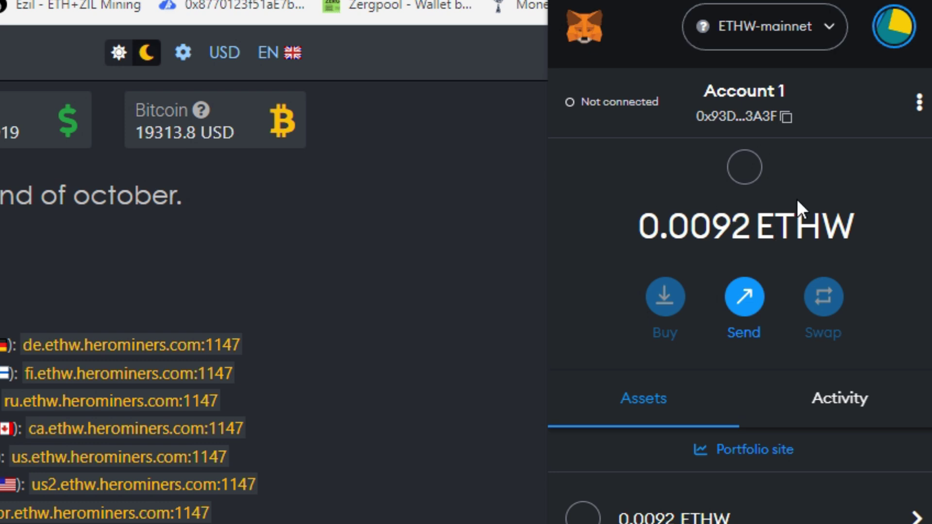
click(787, 120)
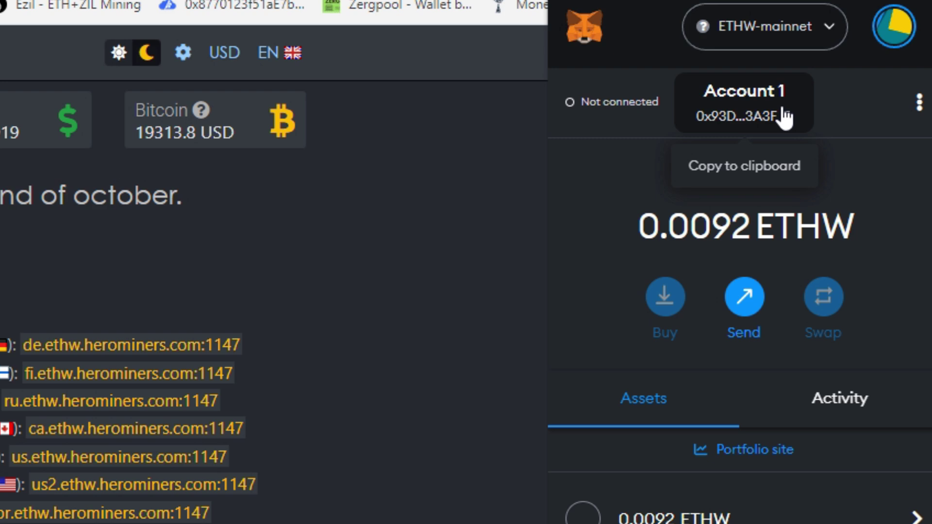
Step: Compare the balance on Ethereum Mainnet, then switch back to ETHW-mainnet
click(828, 38)
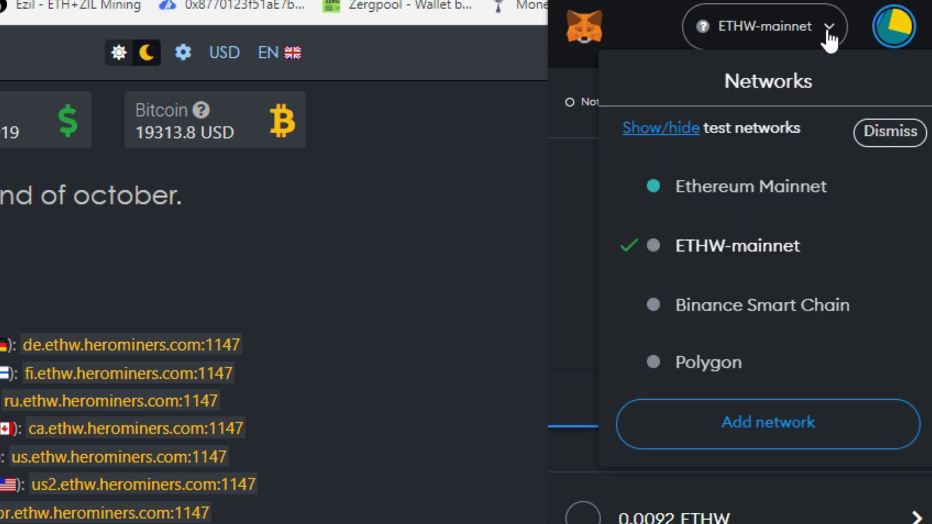
click(763, 194)
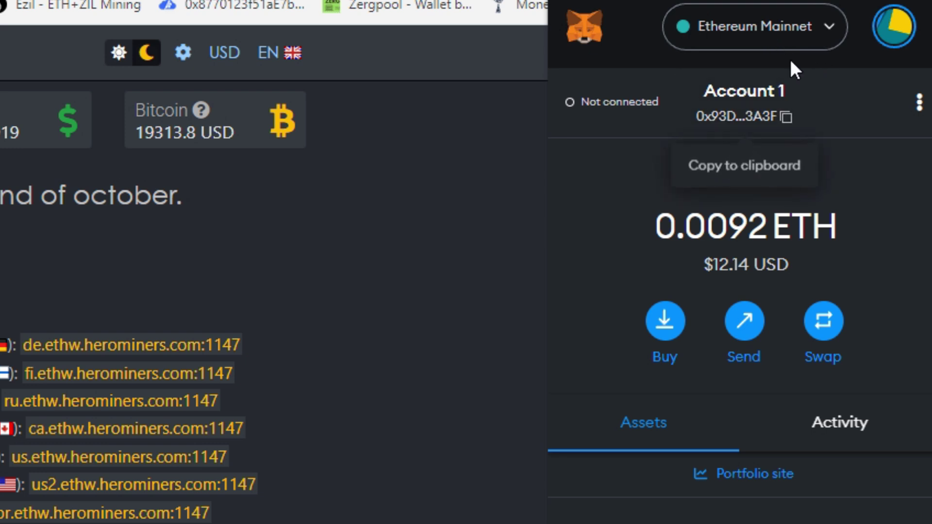
click(772, 30)
click(747, 252)
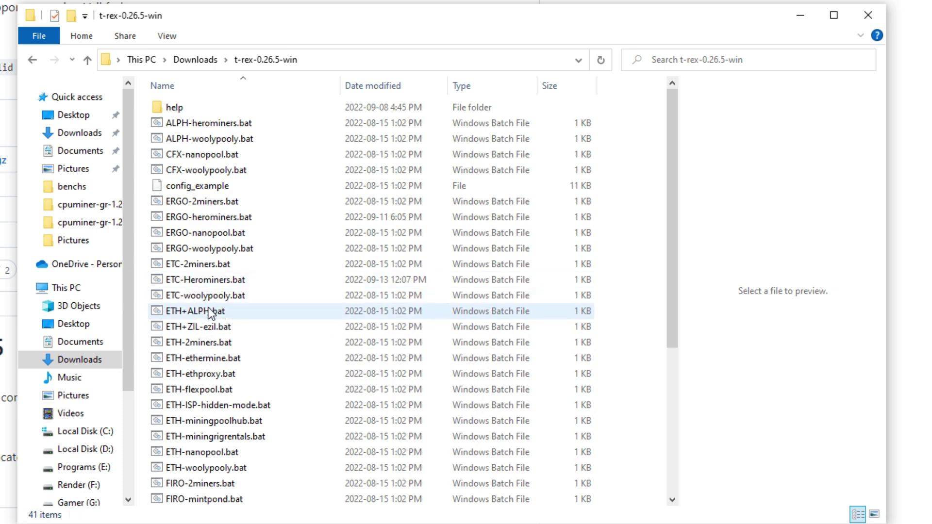
Step: Bring up the options for ETH-ethermine.bat in the t-rex-0.26.5-win folder
click(202, 357)
right_click(202, 357)
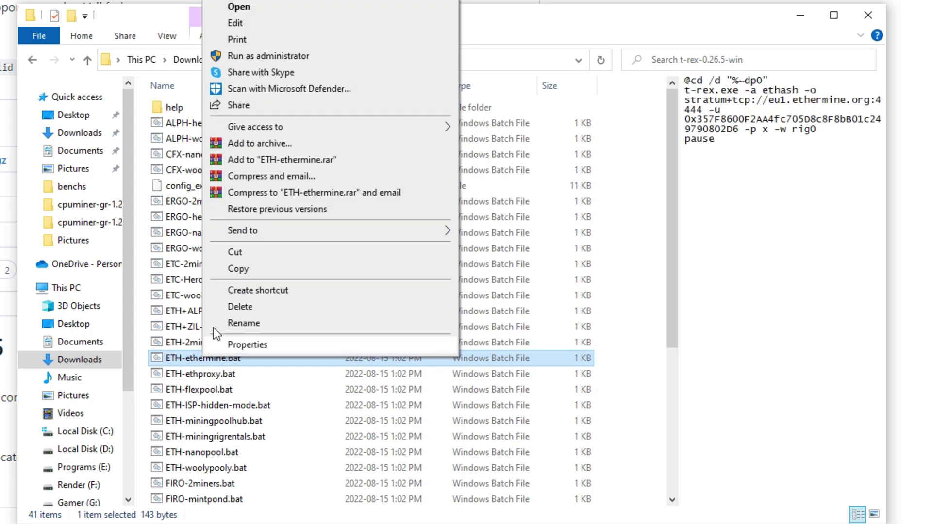
Step: Open ETH-ethermine.bat in Notepad and review its ethash algorithm and ethermine pool address
click(258, 27)
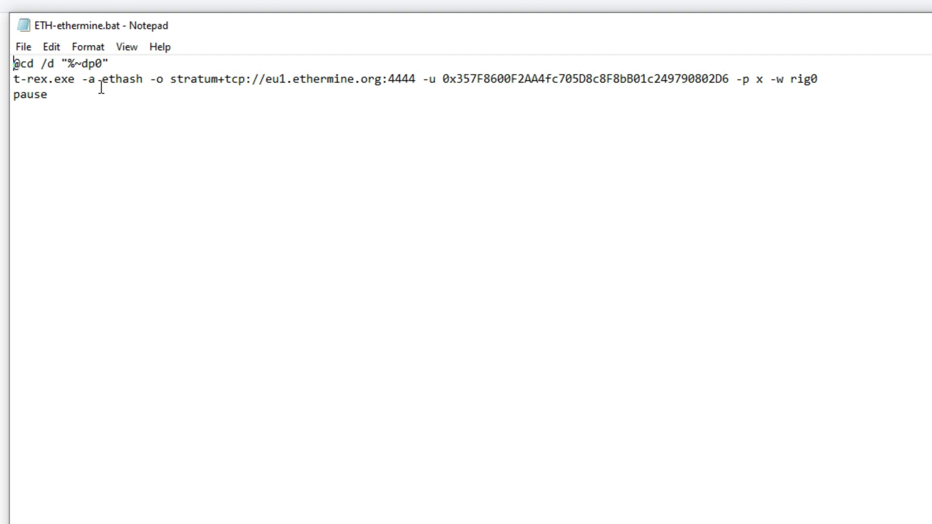
drag(102, 82, 139, 82)
click(130, 107)
drag(265, 79, 426, 79)
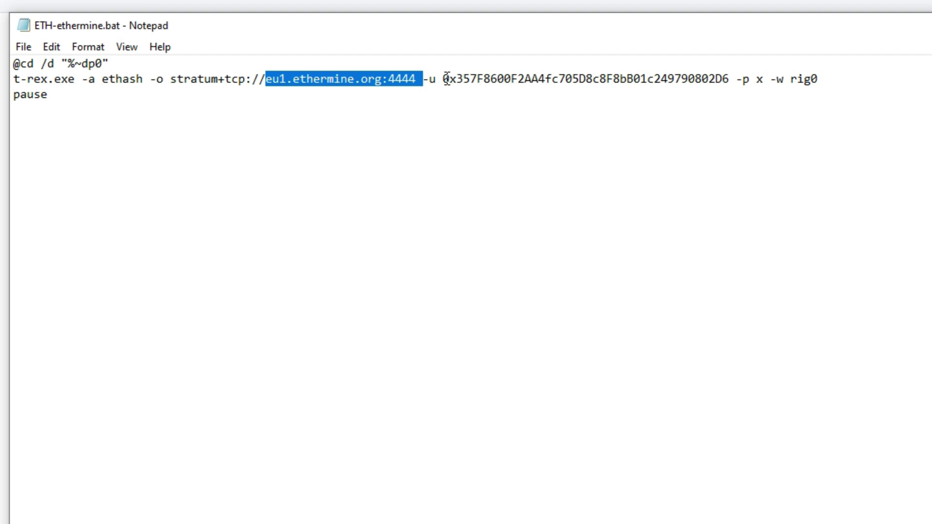
Step: Replace the old wallet address after -u with the copied wallet address
drag(442, 78, 726, 87)
key(BackSpace)
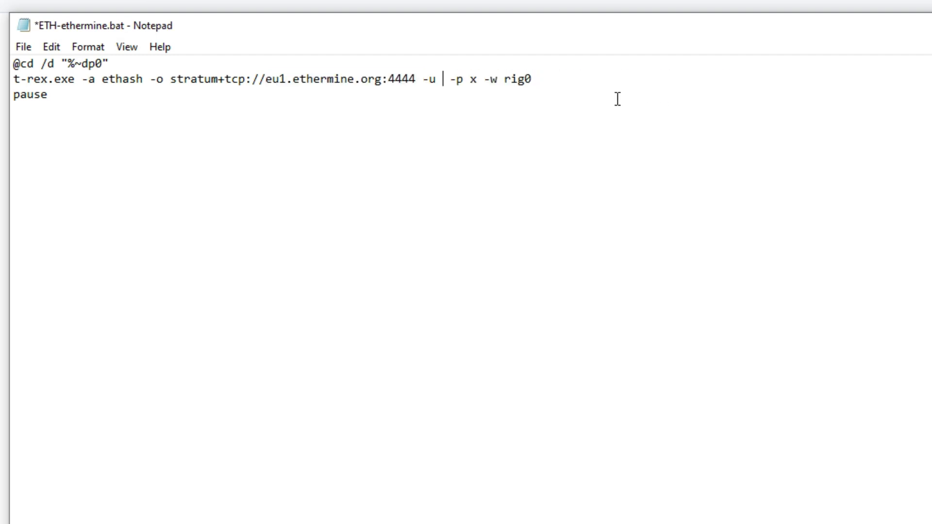
key(ctrl+v)
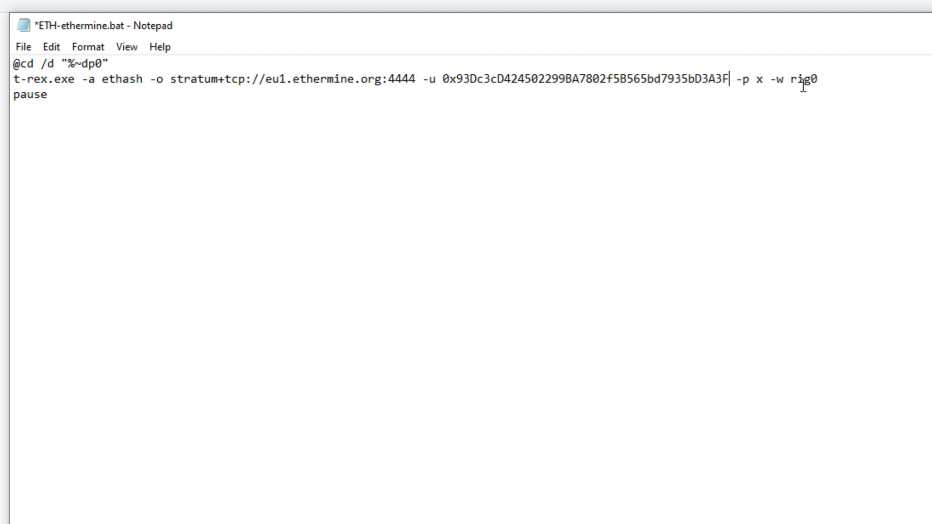
Step: Change the worker name from rig0 to RabidWS
click(819, 79)
key(BackSpace)
key(BackSpace)
key(BackSpace)
key(BackSpace)
text(RabidWS)
click(416, 79)
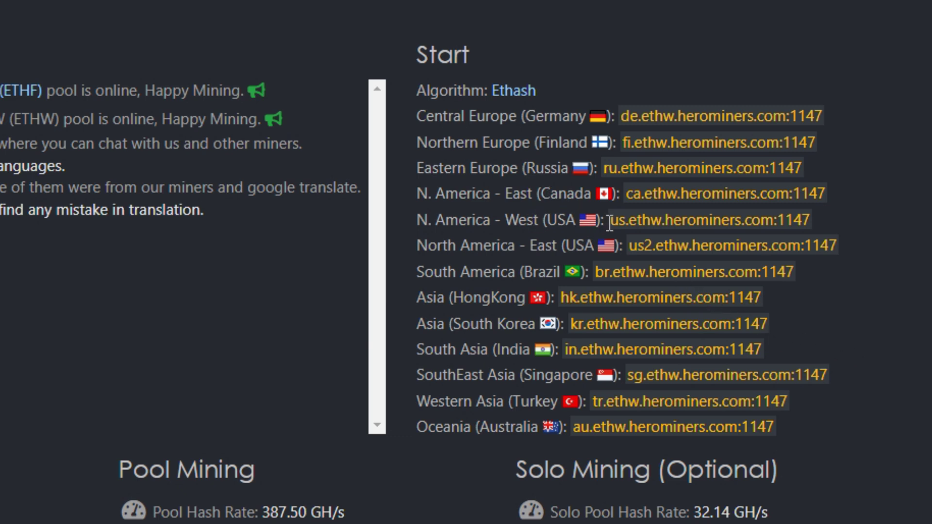
Step: Replace the ethermine pool host with us.ethw.herominers.com:1147 copied from the HeroMiners page
drag(610, 221, 810, 223)
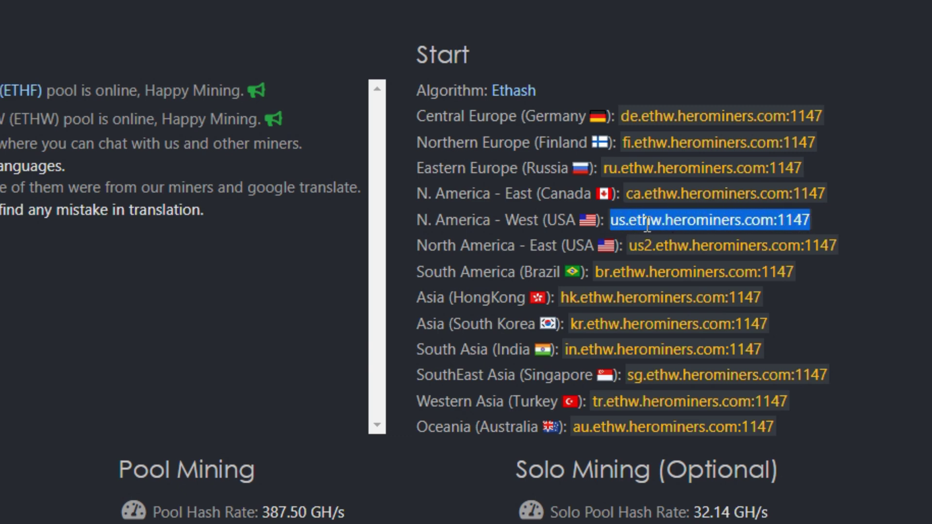
right_click(706, 220)
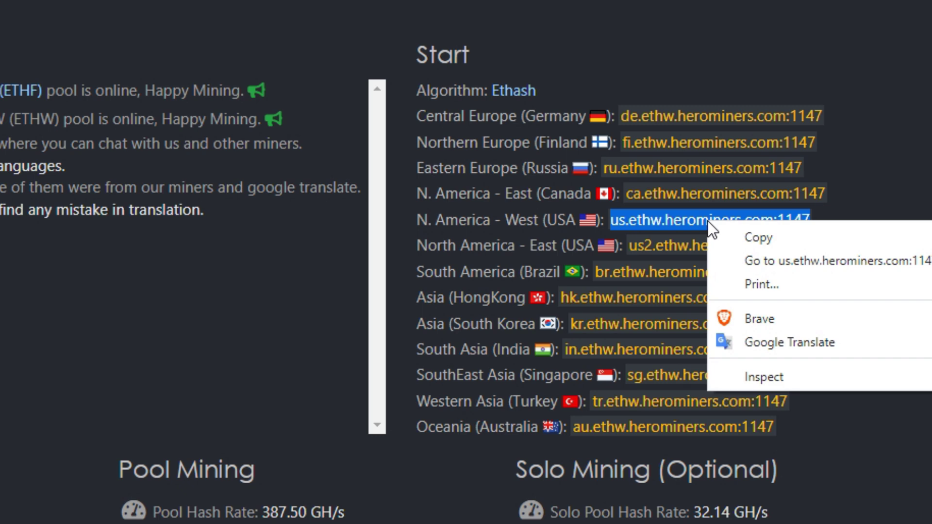
click(758, 238)
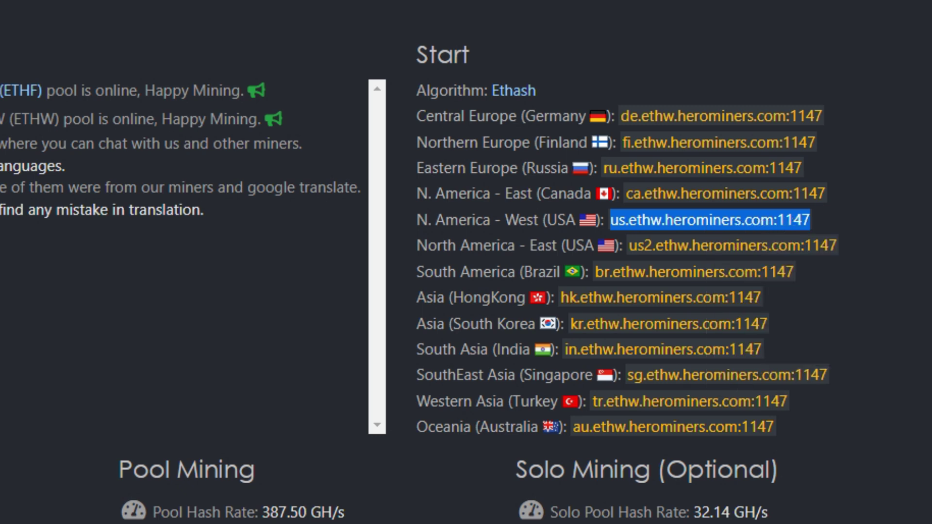
key(alt+Tab)
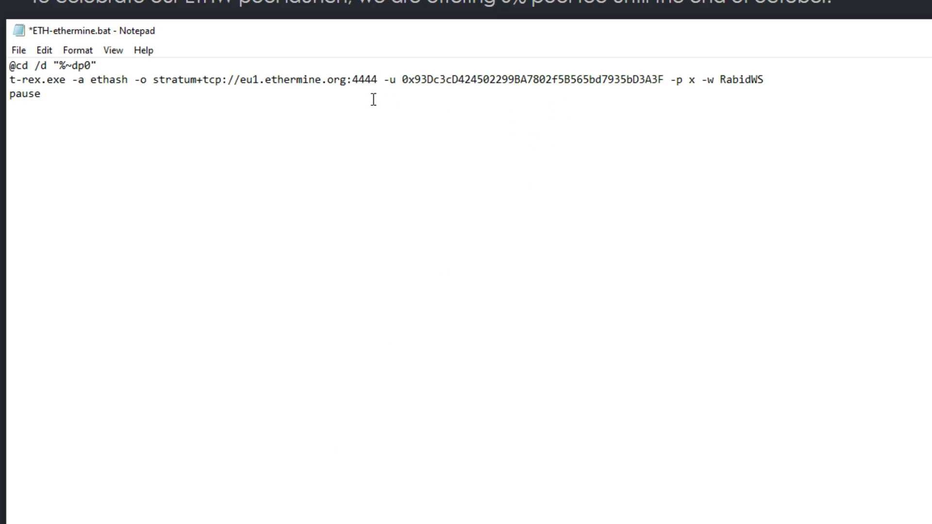
key(BackSpace)
key(BackSpace)
key(BackSpace)
key(BackSpace)
key(BackSpace)
key(BackSpace)
key(BackSpace)
key(BackSpace)
key(BackSpace)
key(BackSpace)
key(BackSpace)
key(BackSpace)
key(BackSpace)
key(BackSpace)
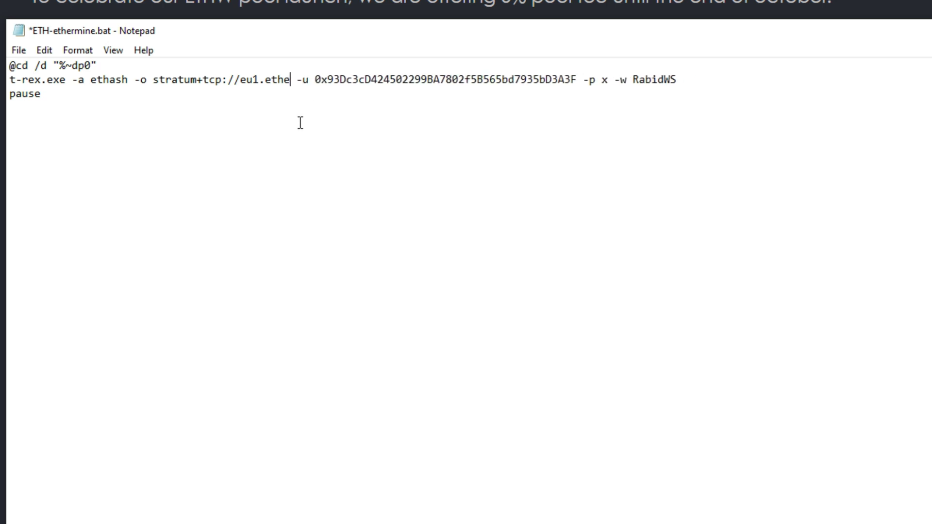
key(BackSpace)
key(BackSpace)
key(BackSpace)
key(BackSpace)
key(BackSpace)
key(BackSpace)
key(BackSpace)
key(BackSpace)
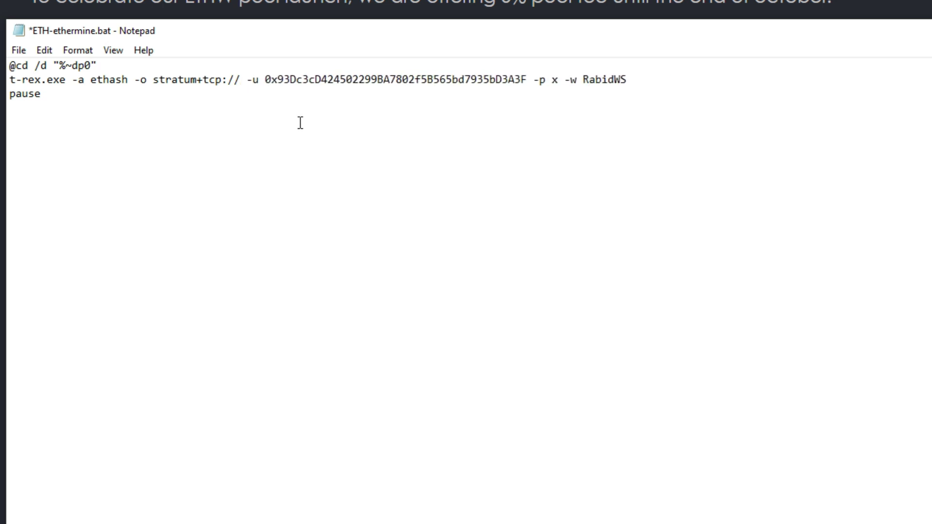
key(ctrl+v)
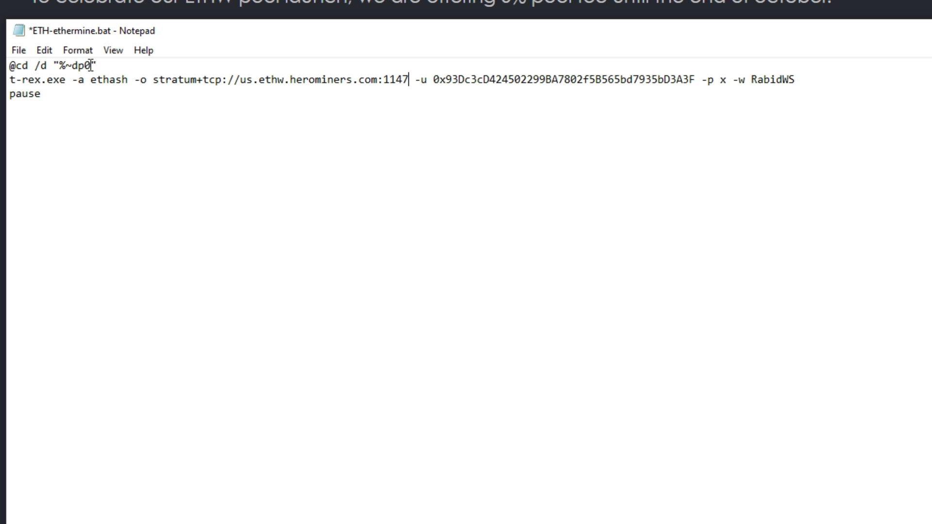
click(19, 50)
Step: Save the script as ETH-herominers.bat with file type All Files (*.*)
click(44, 132)
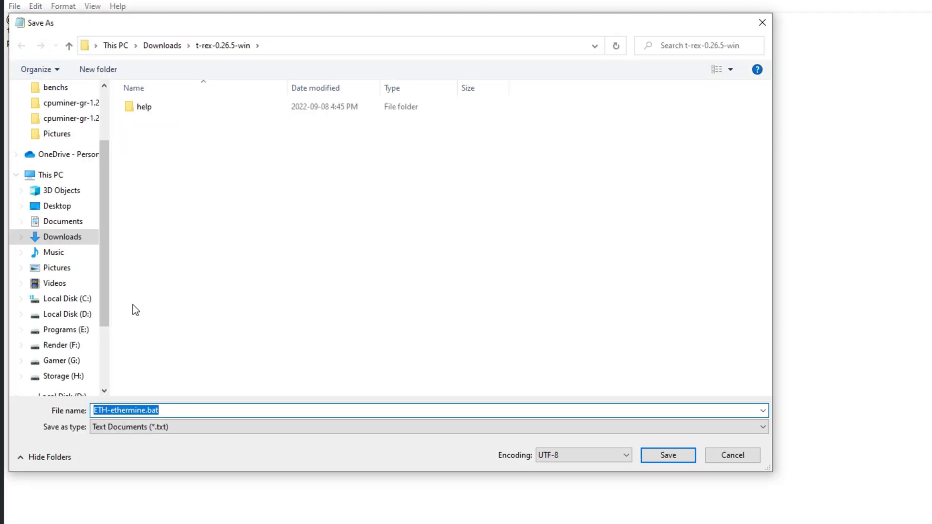
click(142, 410)
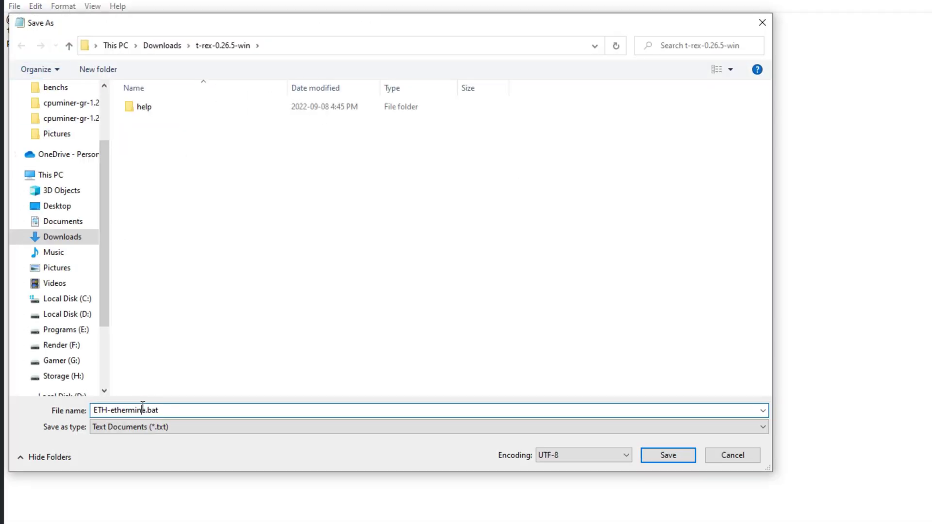
key(BackSpace)
key(BackSpace)
key(BackSpace)
key(BackSpace)
key(BackSpace)
key(BackSpace)
key(BackSpace)
key(BackSpace)
key(BackSpace)
text(herominers)
click(148, 427)
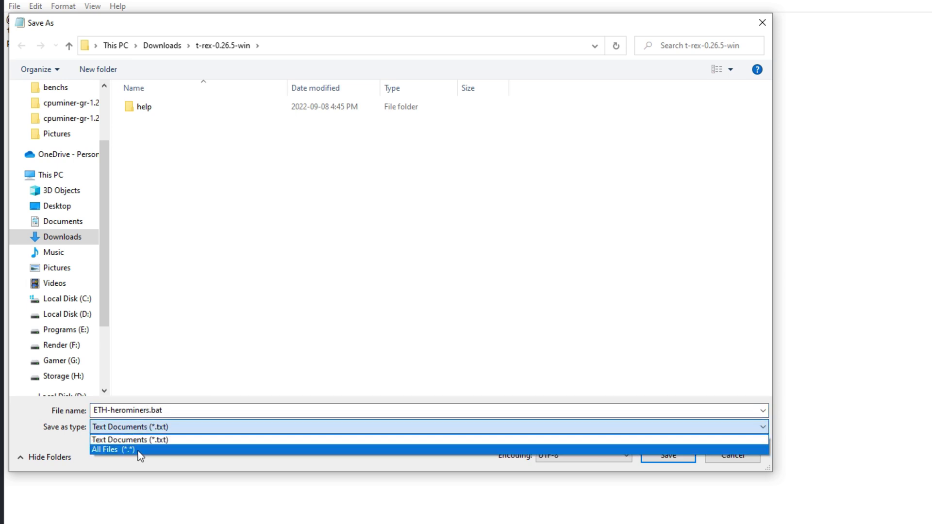
click(138, 449)
click(169, 410)
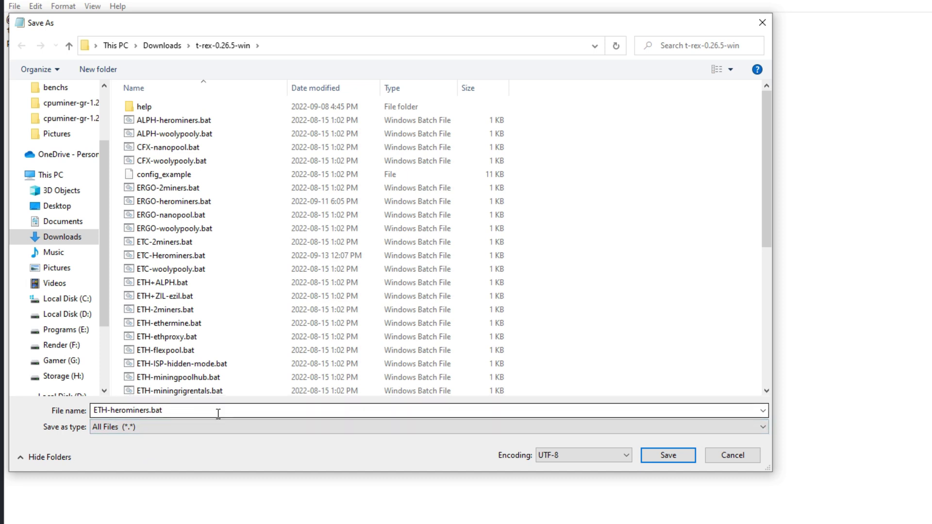
click(659, 456)
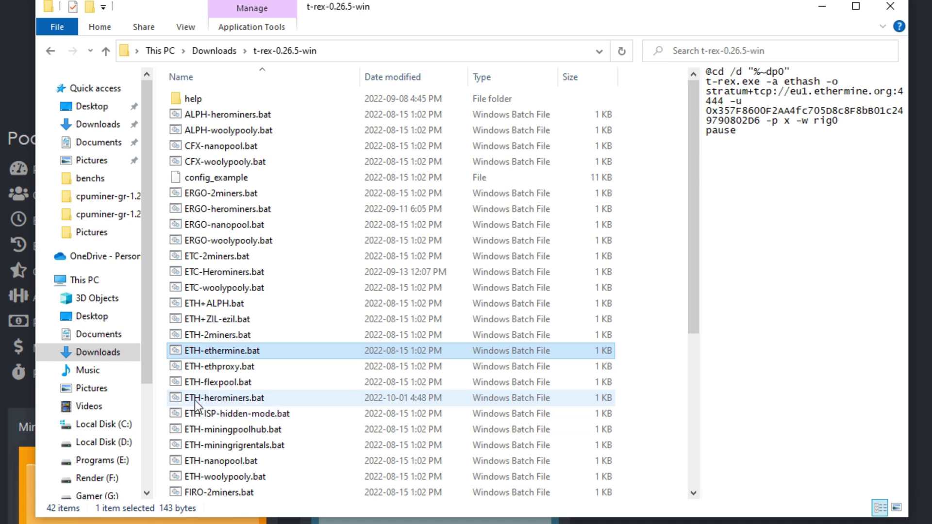
Step: Check the saved ETH-herominers.bat script, then close Notepad
click(228, 400)
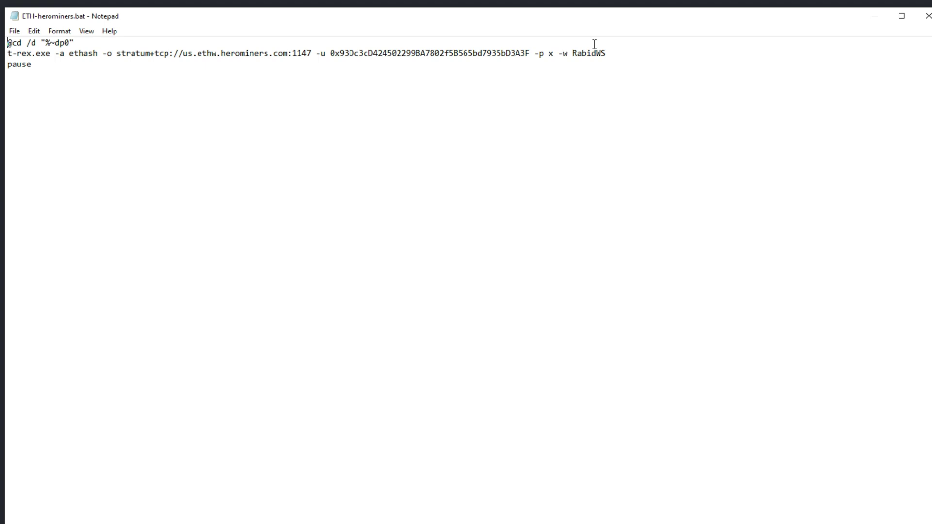
click(927, 16)
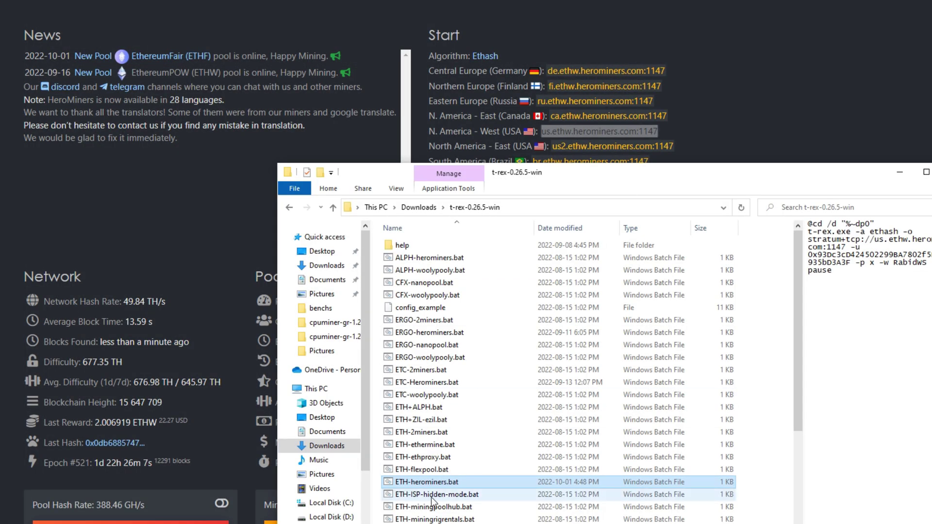
scroll(432, 500, down, 5)
Step: Set t-rex.exe to always run as administrator in its Compatibility properties
right_click(403, 520)
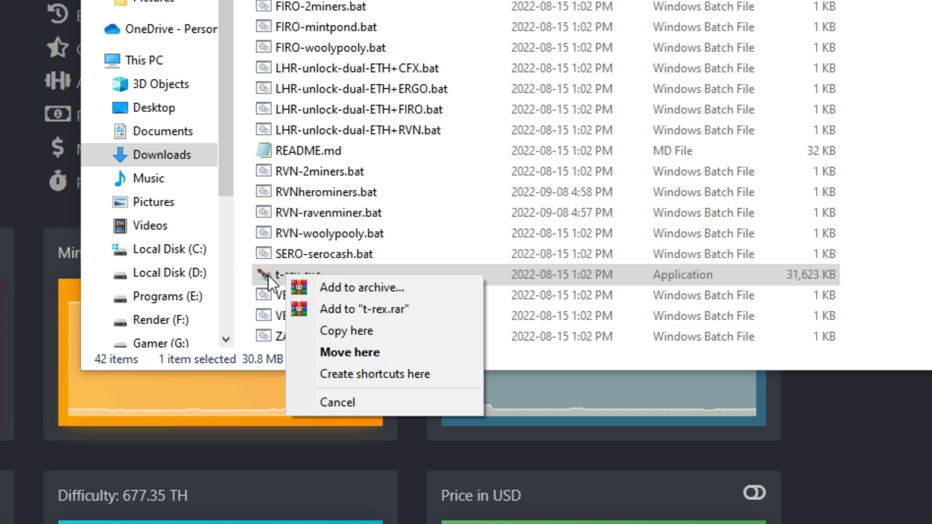
click(343, 428)
right_click(342, 428)
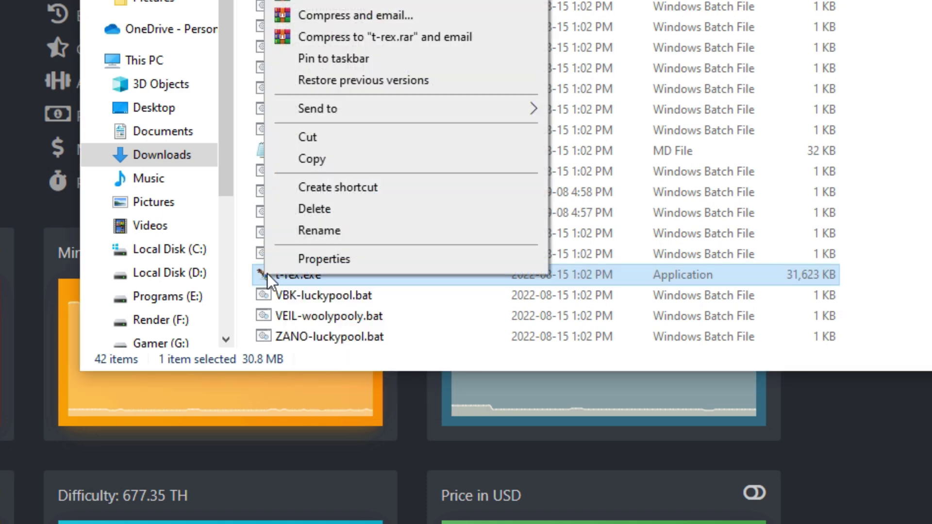
click(308, 255)
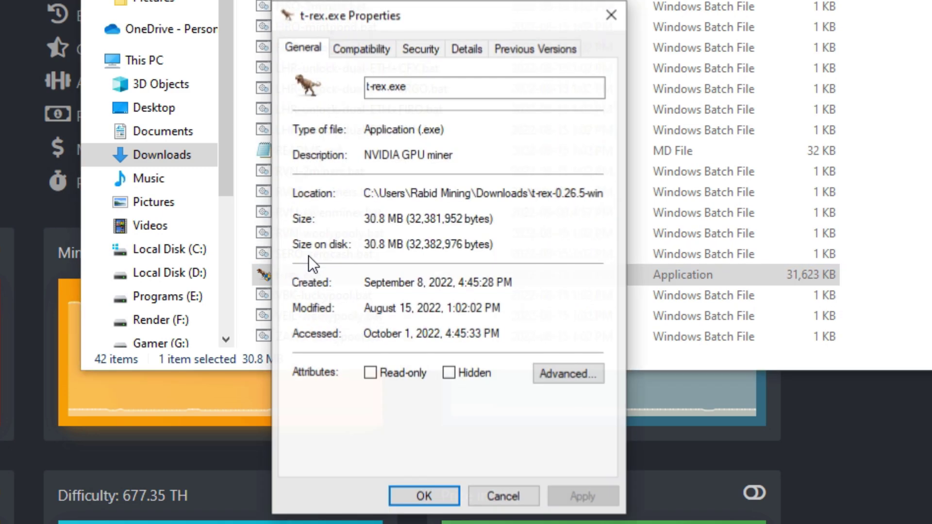
click(368, 49)
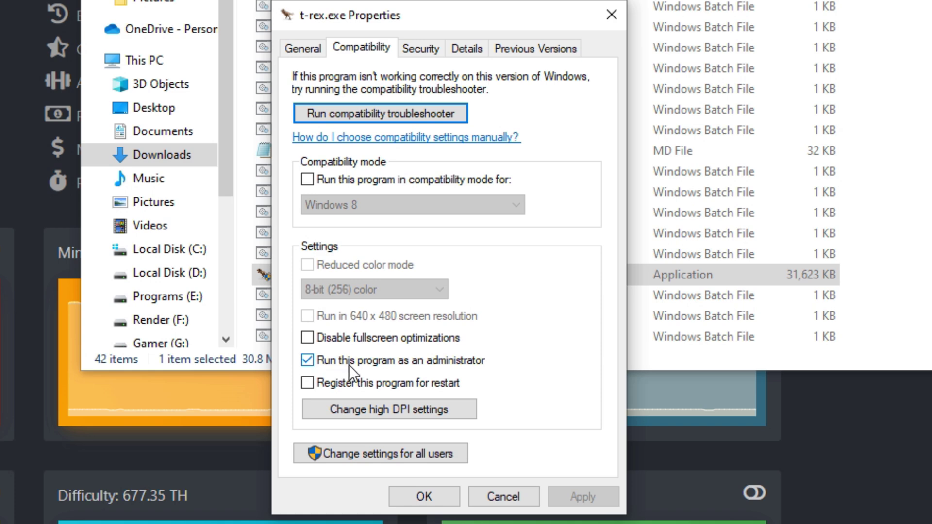
click(424, 496)
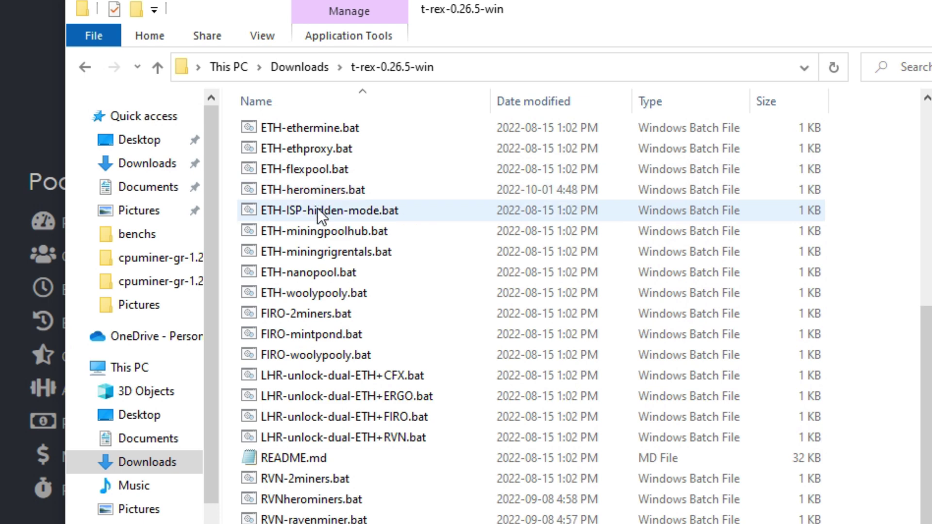
Step: Launch ETH-herominers.bat and grant t-rex.exe administrator rights to start mining
click(305, 189)
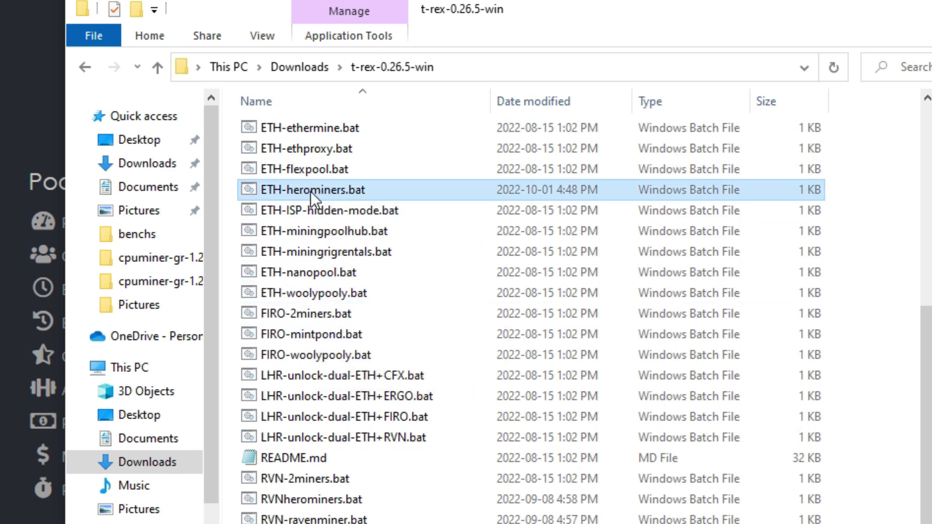
double_click(310, 191)
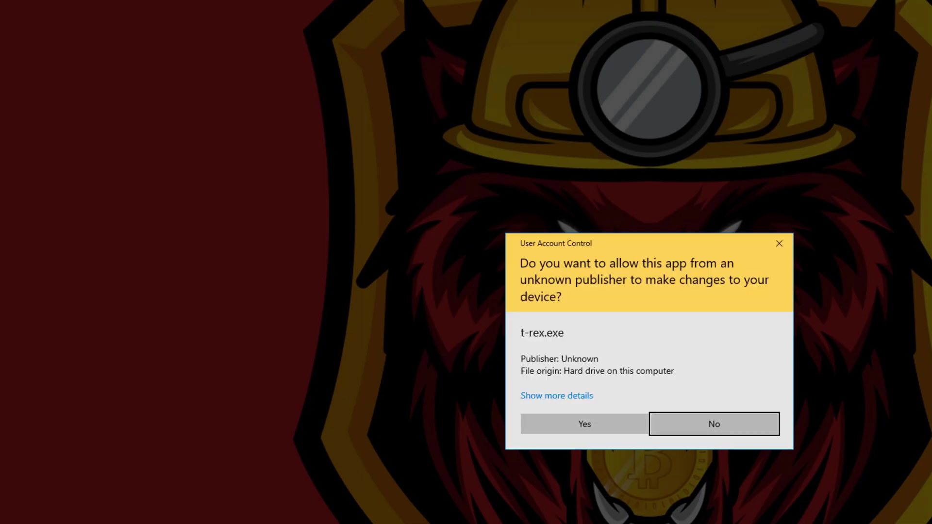
click(584, 424)
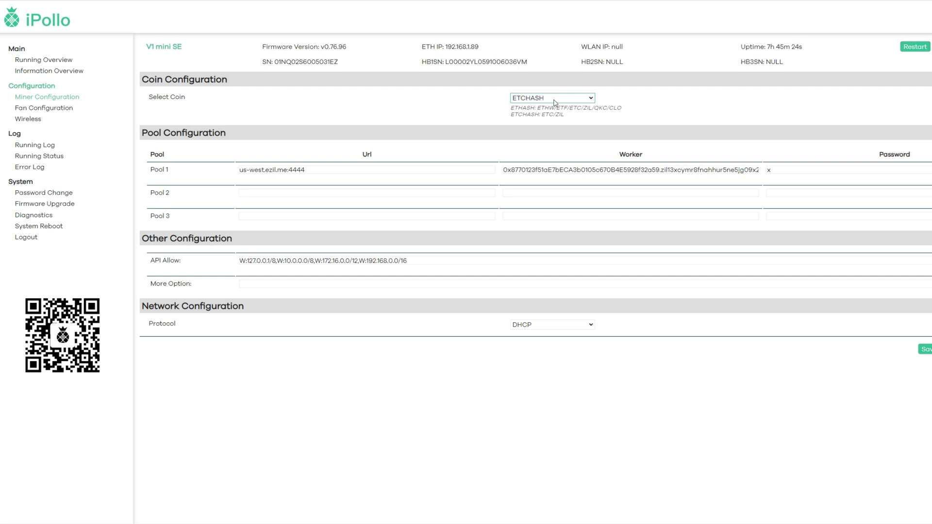
Step: Set the iPollo coin to ETHASH and Pool 1 URL to us.ethw.herominers.com:1147
click(580, 100)
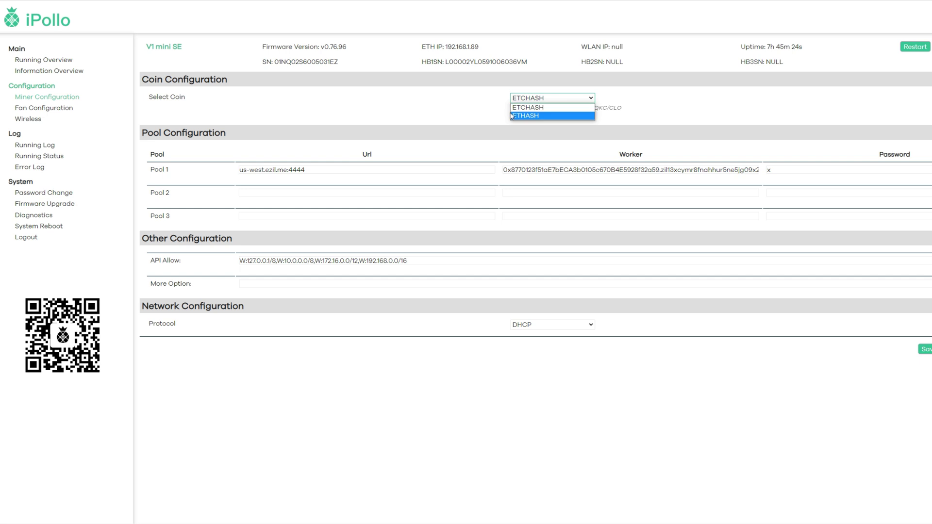
click(534, 117)
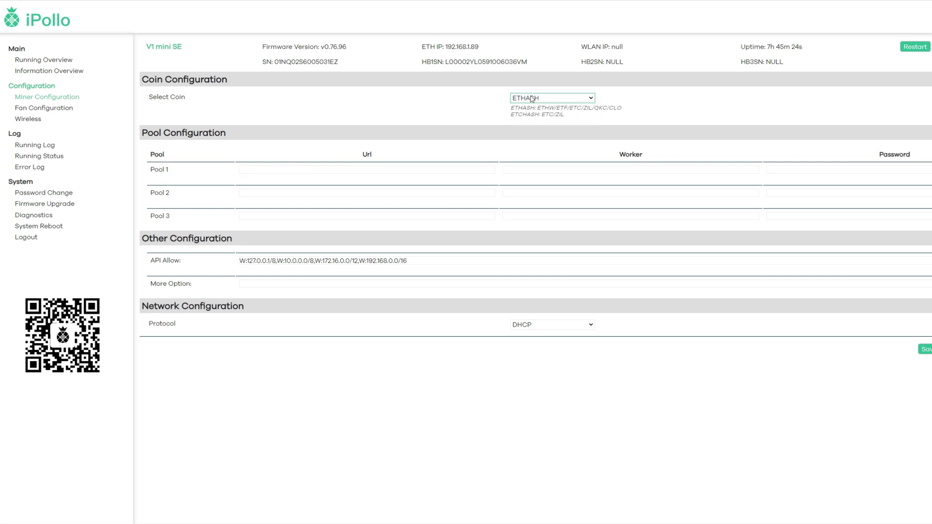
click(262, 171)
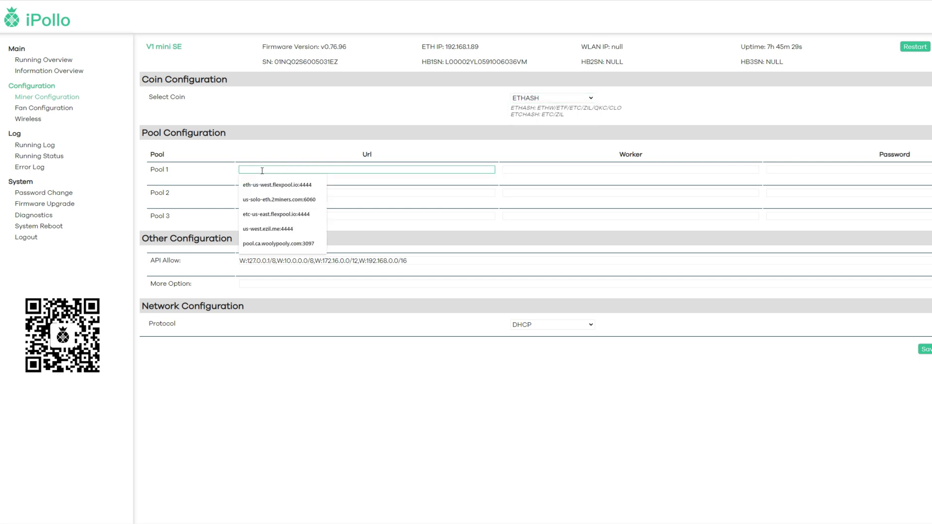
key(alt+Tab)
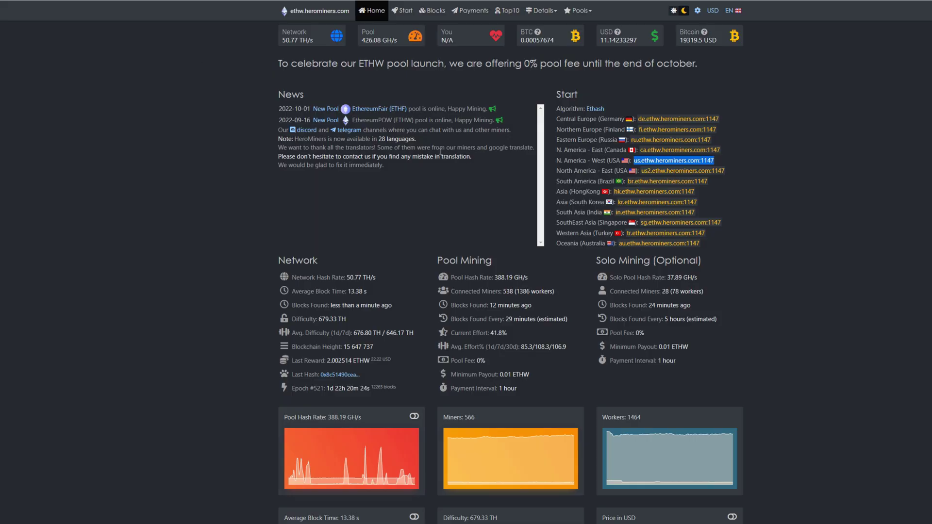
right_click(641, 161)
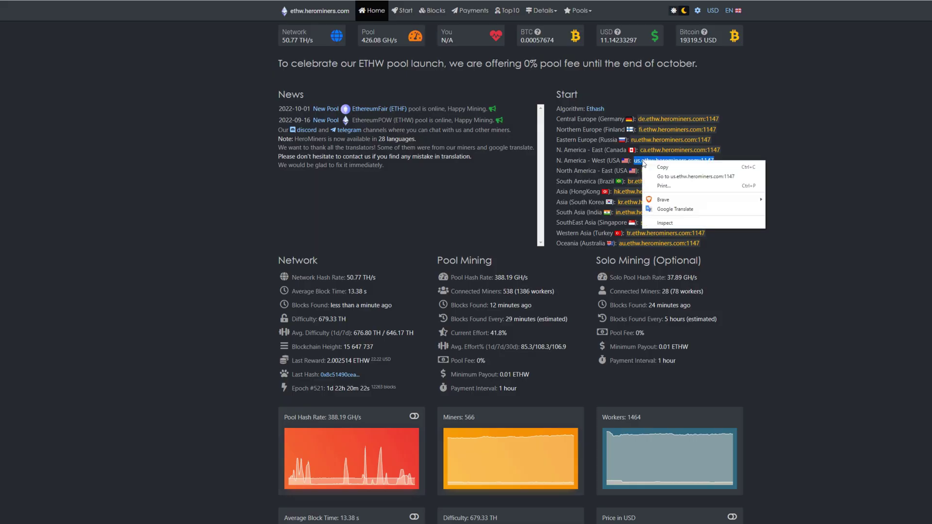
click(661, 167)
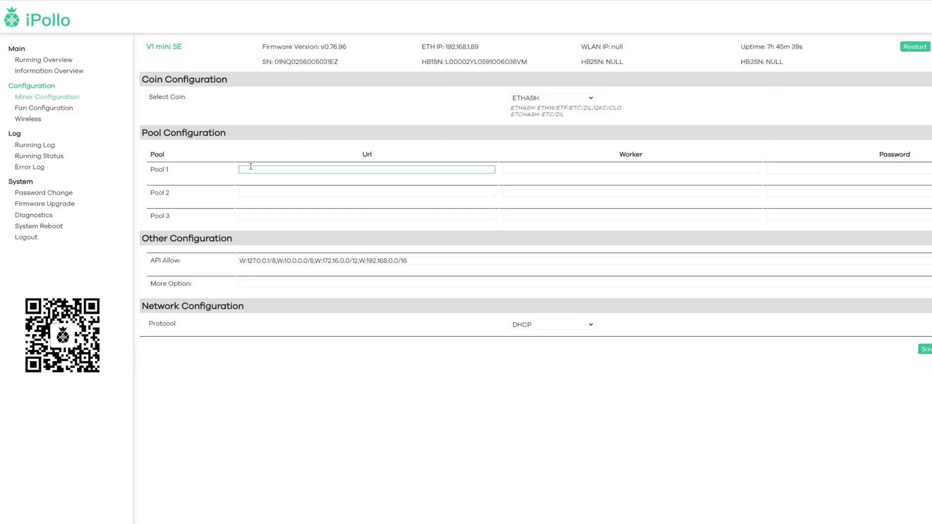
key(ctrl+v)
Step: Set iPollo Pool 1's worker to the MetaMask wallet address plus .IpolloSE, with password x
click(524, 171)
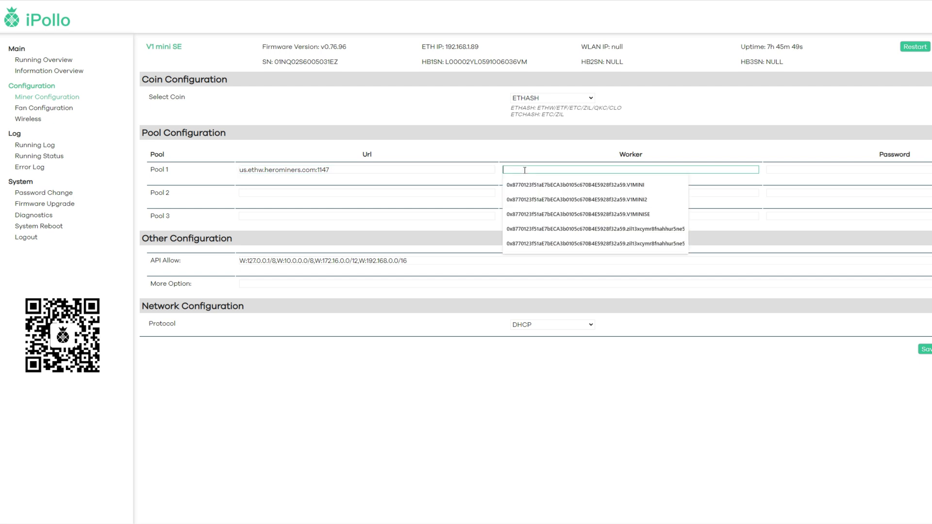
click(807, 21)
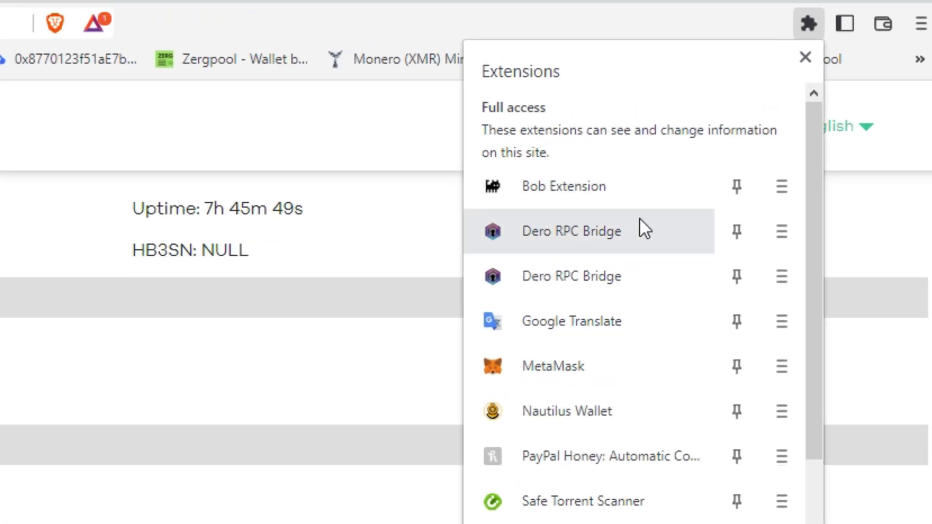
click(542, 366)
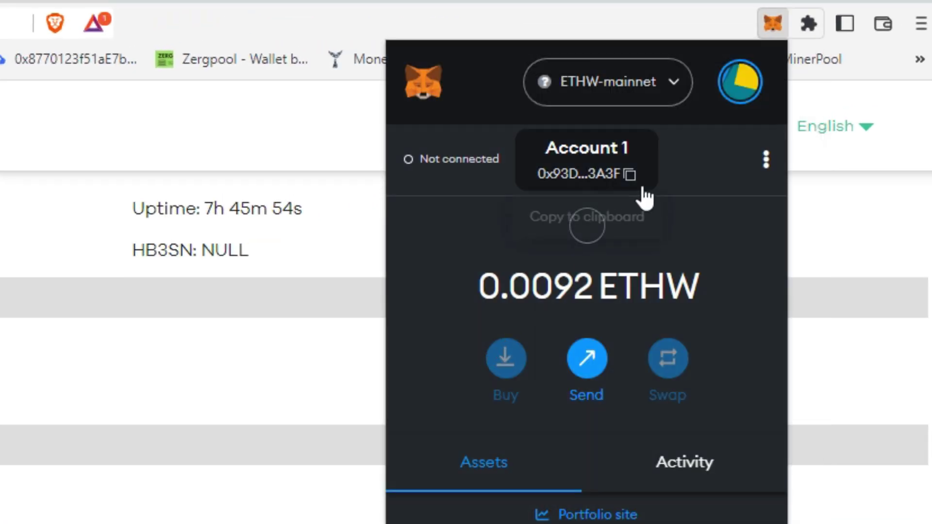
click(630, 175)
click(521, 170)
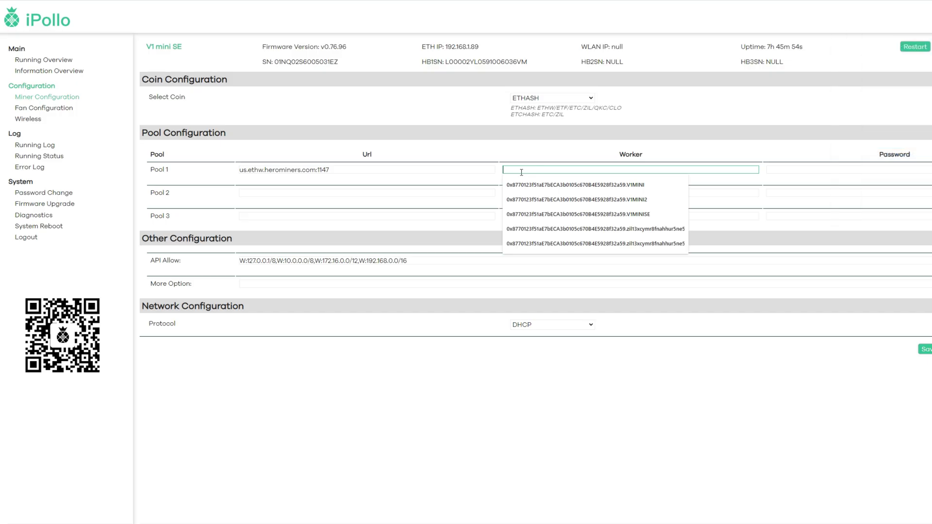
key(ctrl+v)
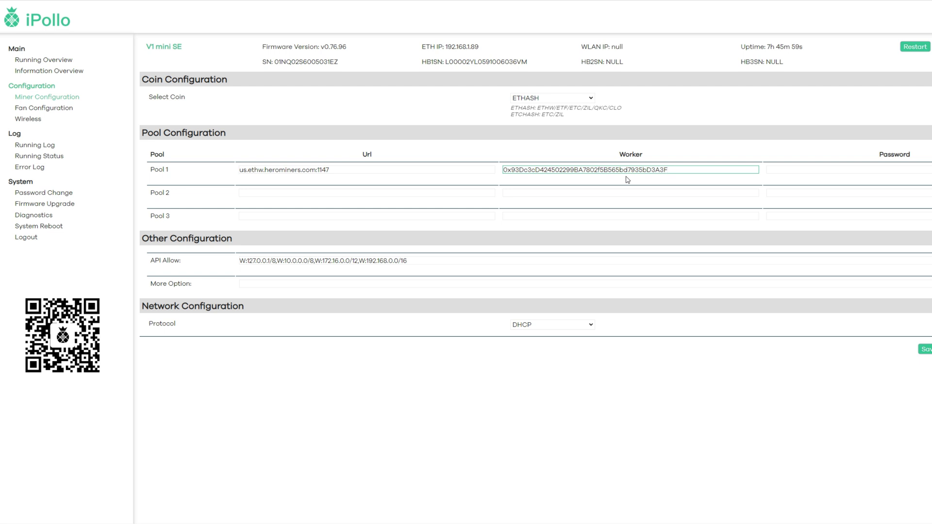
text(.IpolloSE)
click(769, 170)
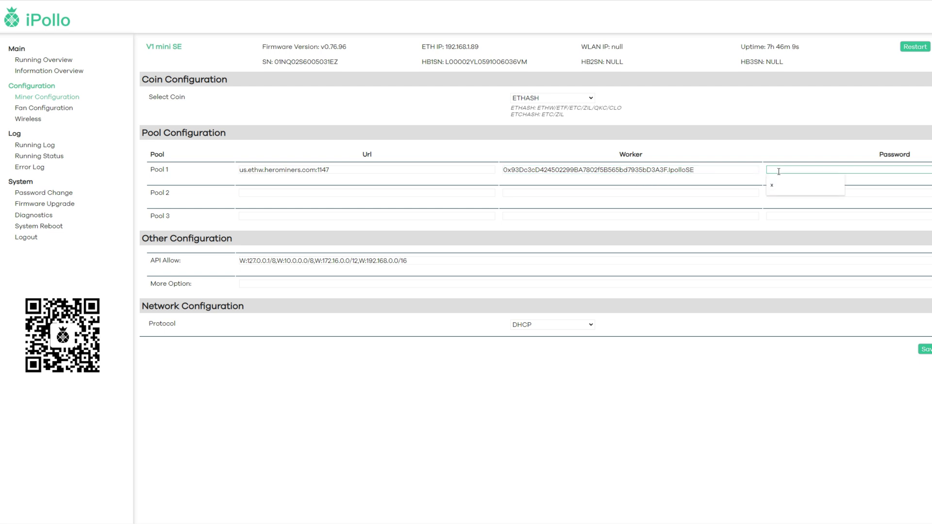
click(772, 185)
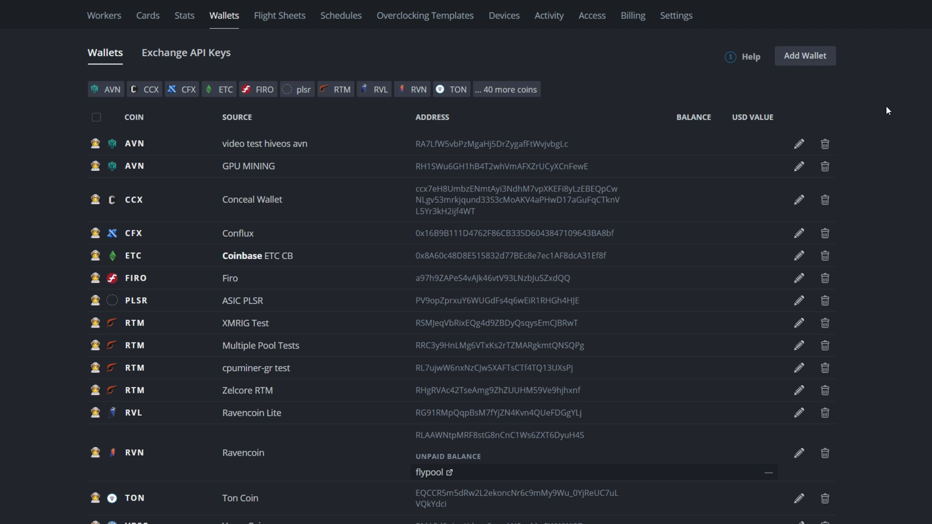
Step: Start a new Hive OS wallet with ETHW as its coin
click(802, 58)
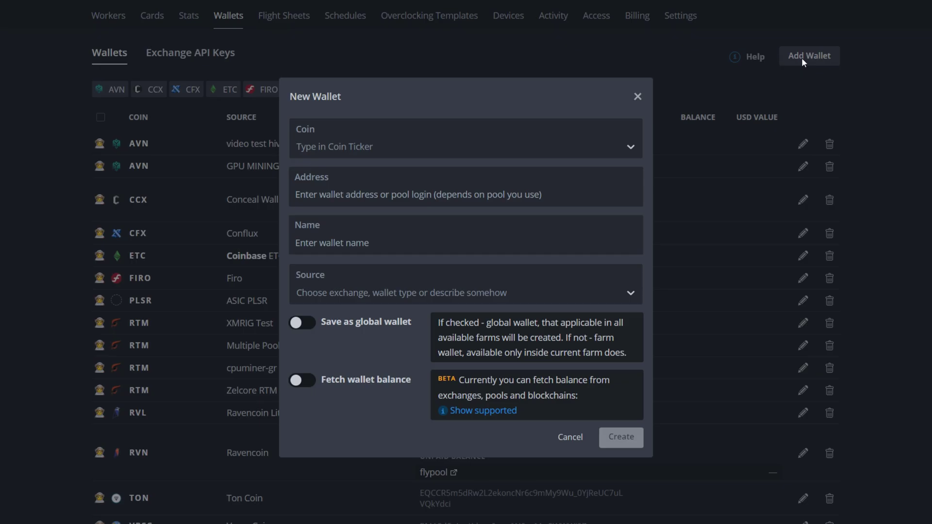
click(331, 146)
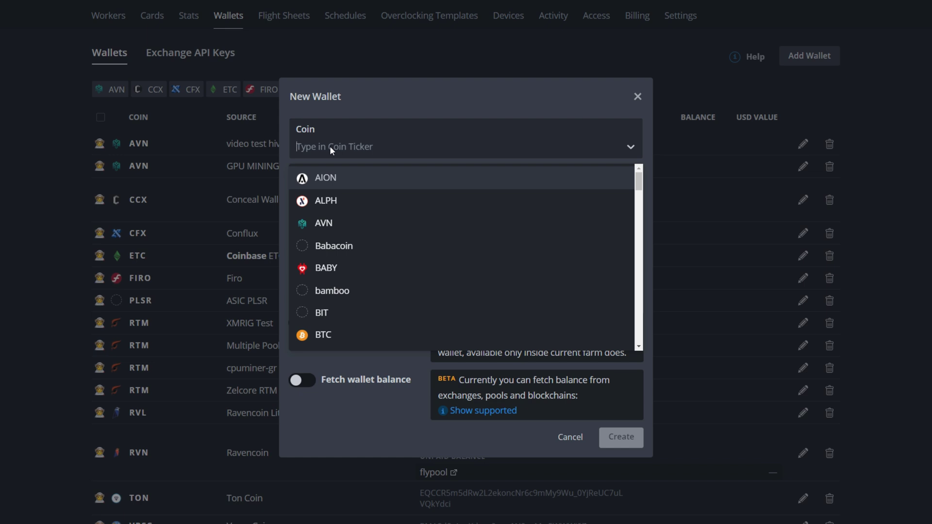
text(ethw)
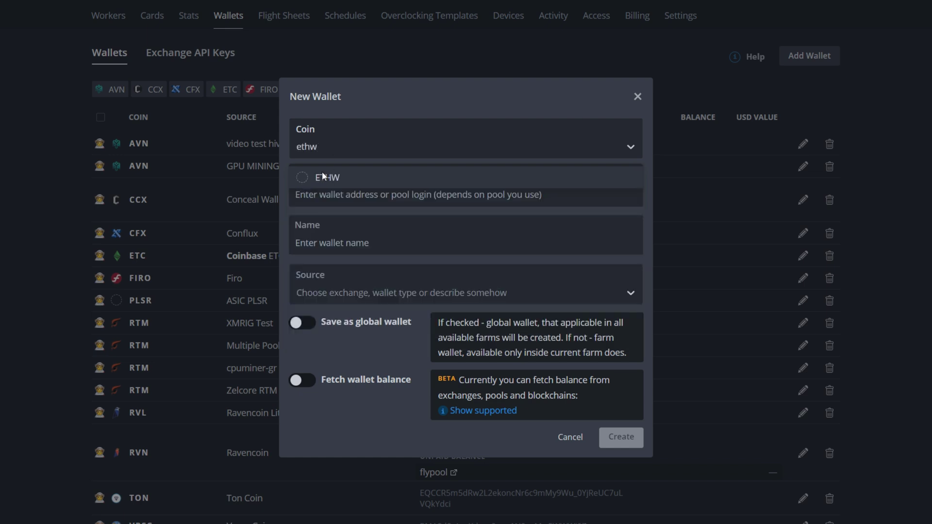
click(327, 178)
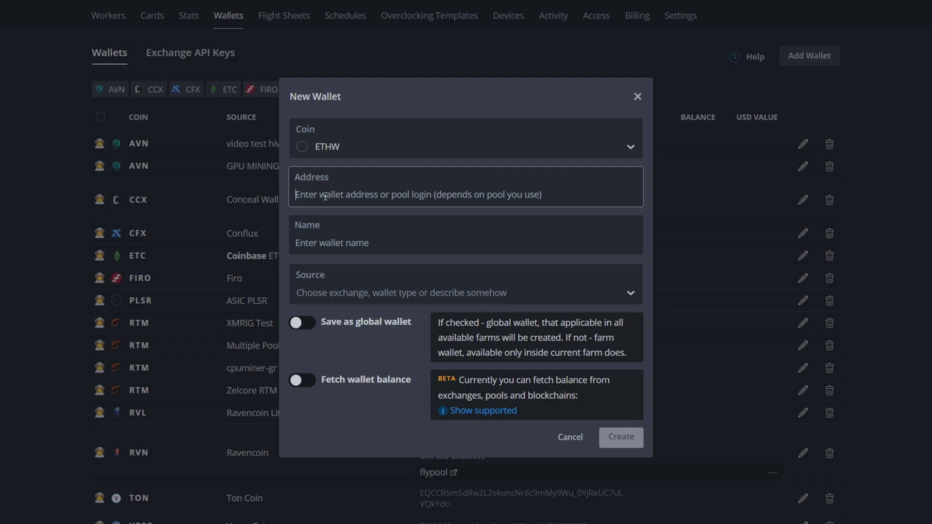
Step: Paste the MetaMask account address, name the wallet 'ETHW Meta', and create it
click(929, 1)
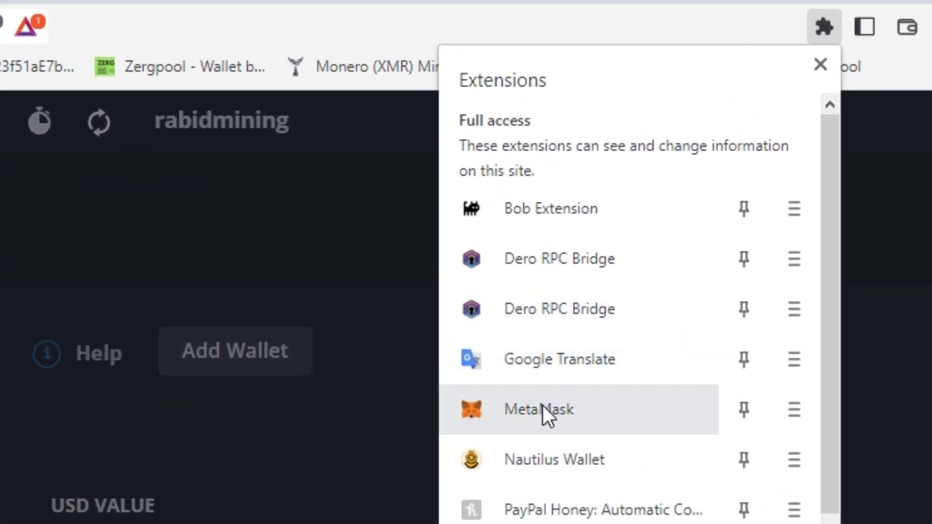
click(619, 353)
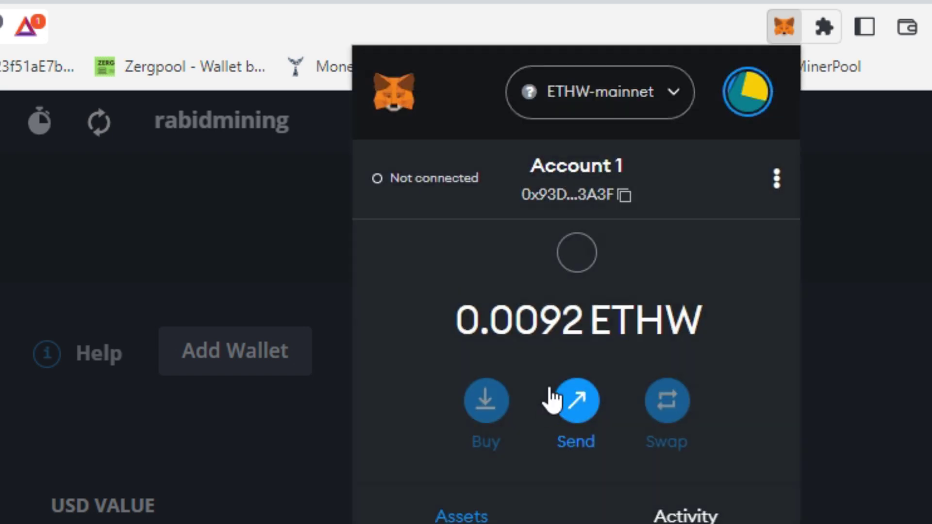
click(629, 196)
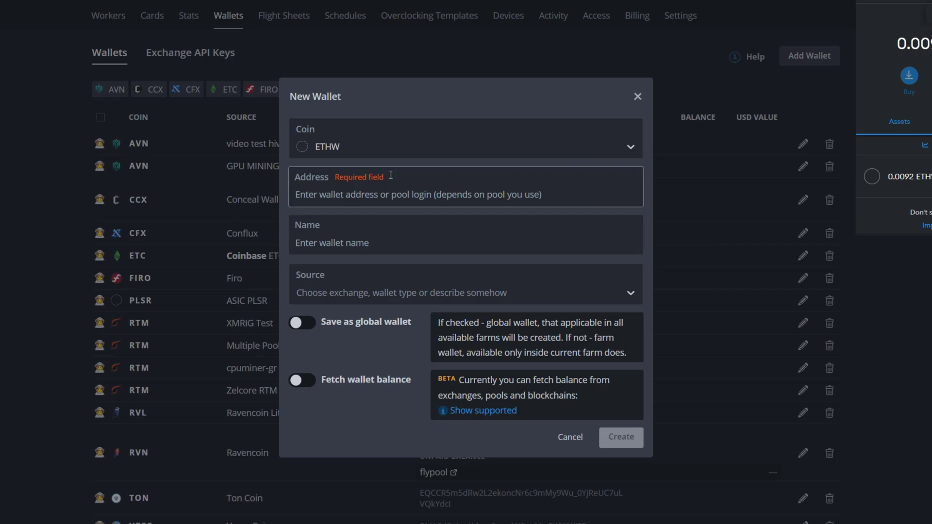
click(319, 191)
key(ctrl+v)
click(328, 245)
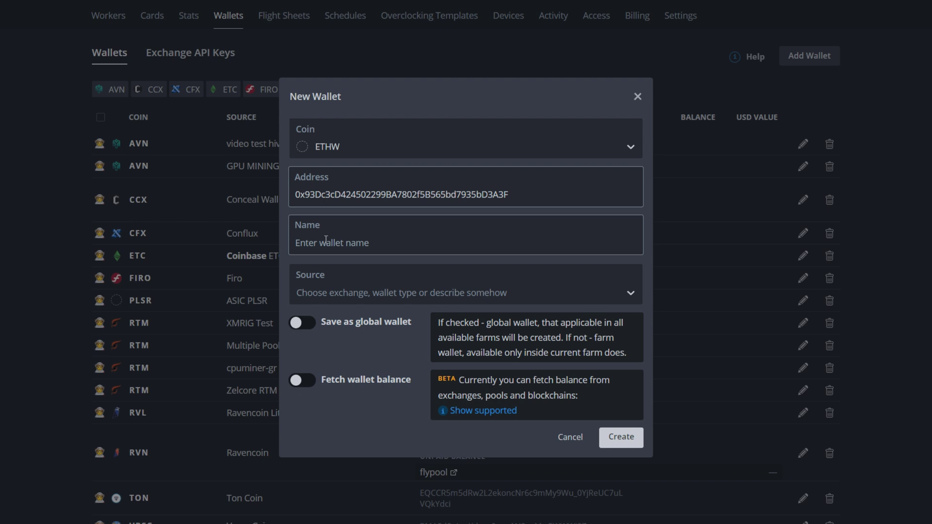
text(ETHW)
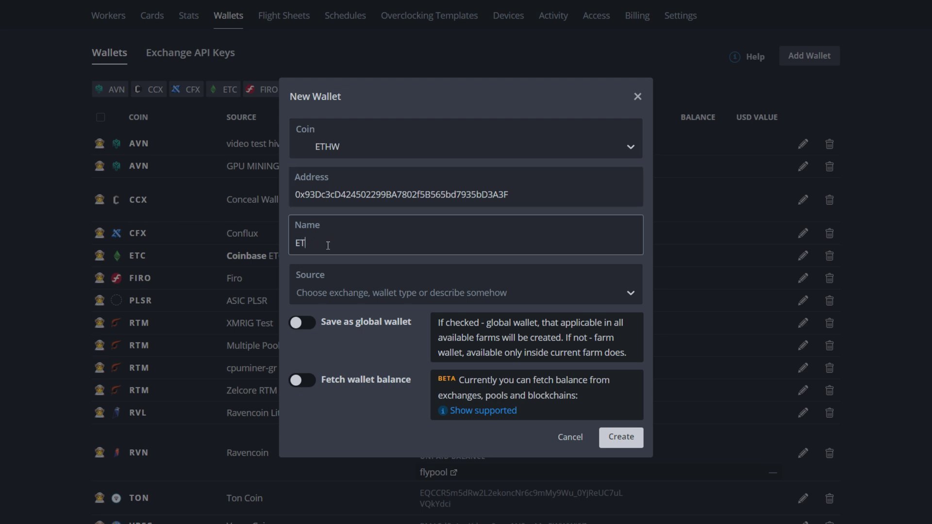
text( Meta)
click(621, 438)
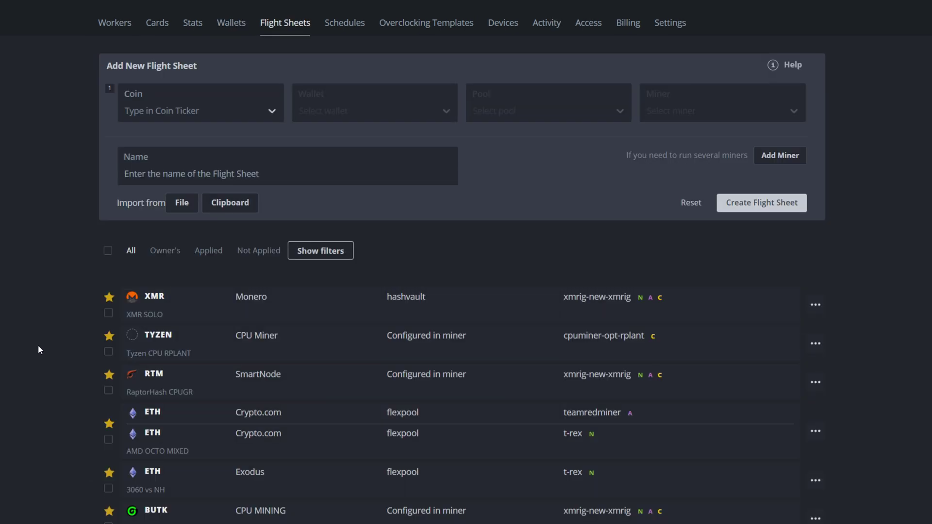
Step: Set the flight sheet coin to ETHW and the wallet to ETHW Meta
click(177, 111)
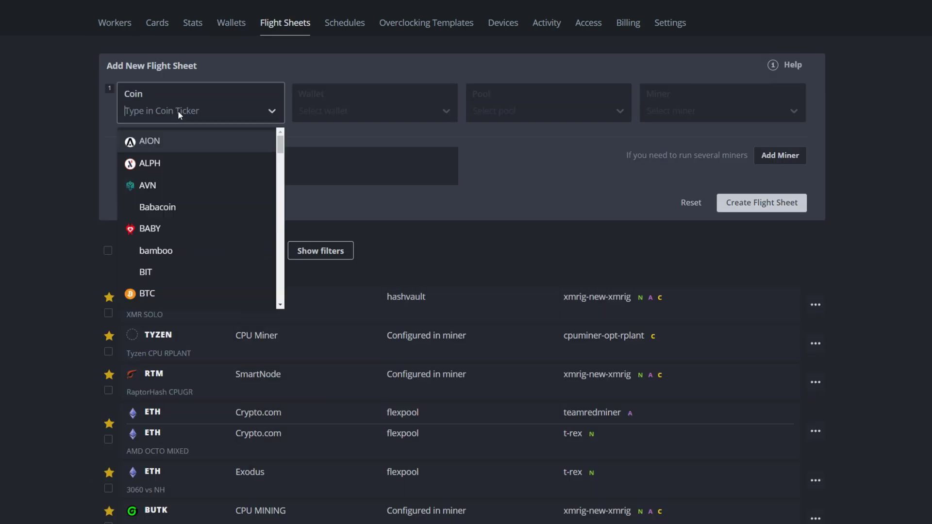
text(ethw)
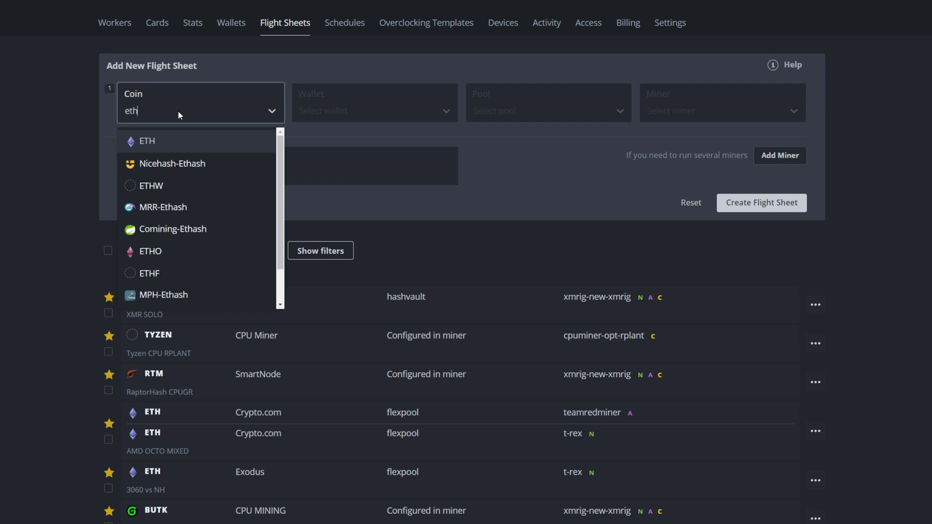
click(157, 145)
click(340, 110)
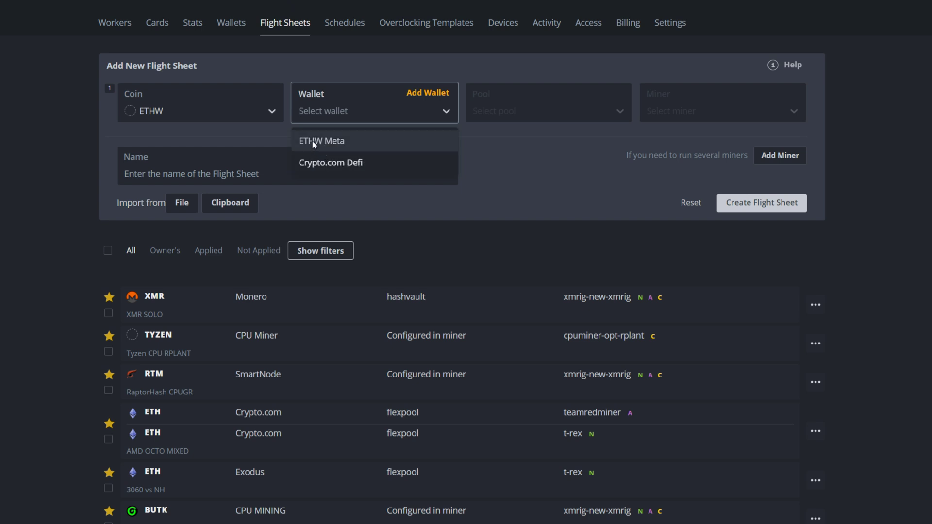
click(324, 140)
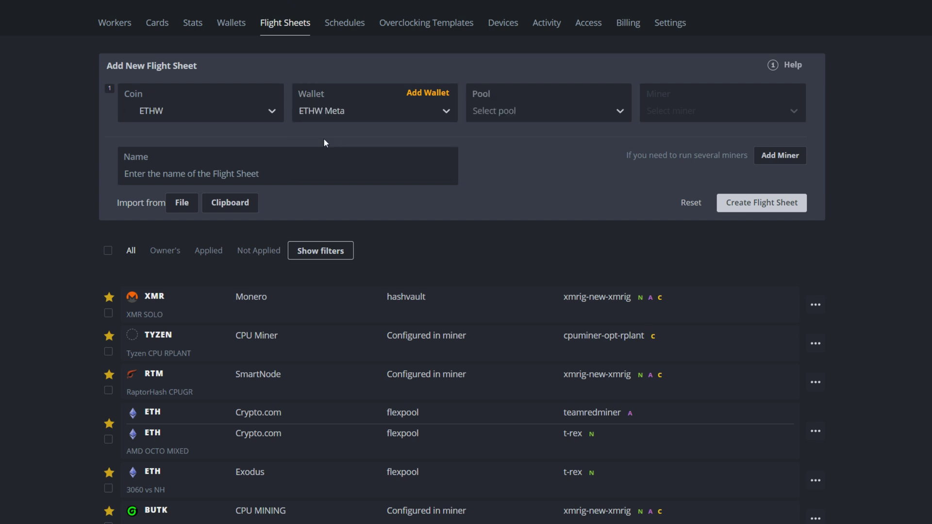
Step: Choose the herominers pool with the USA (West) server on port 1147
click(510, 110)
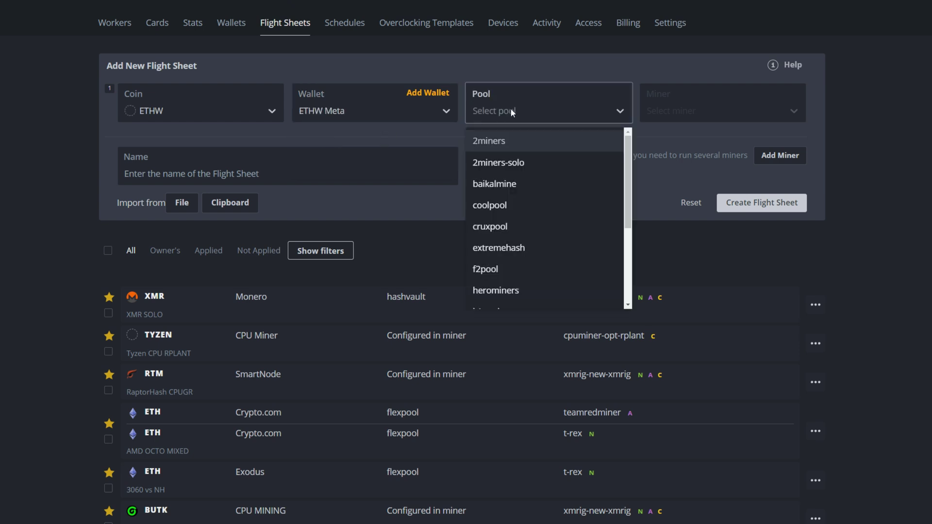
click(491, 290)
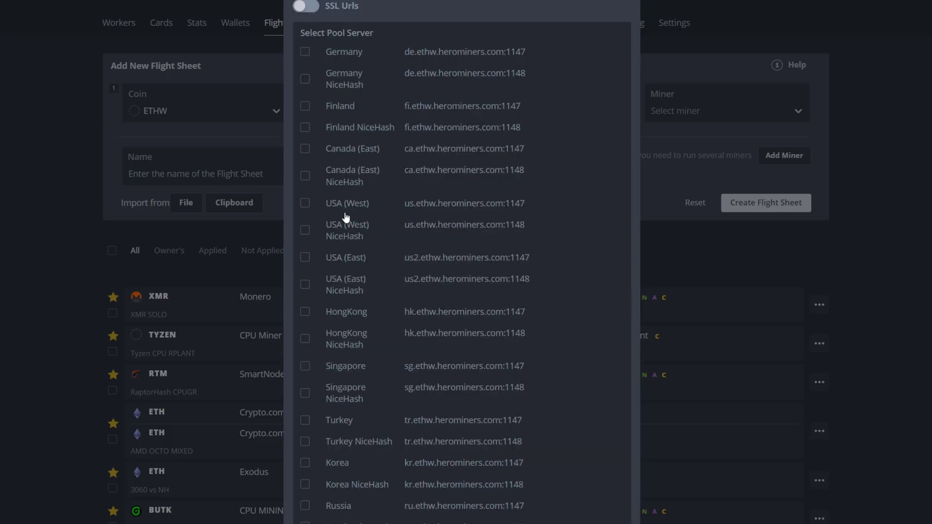
click(306, 204)
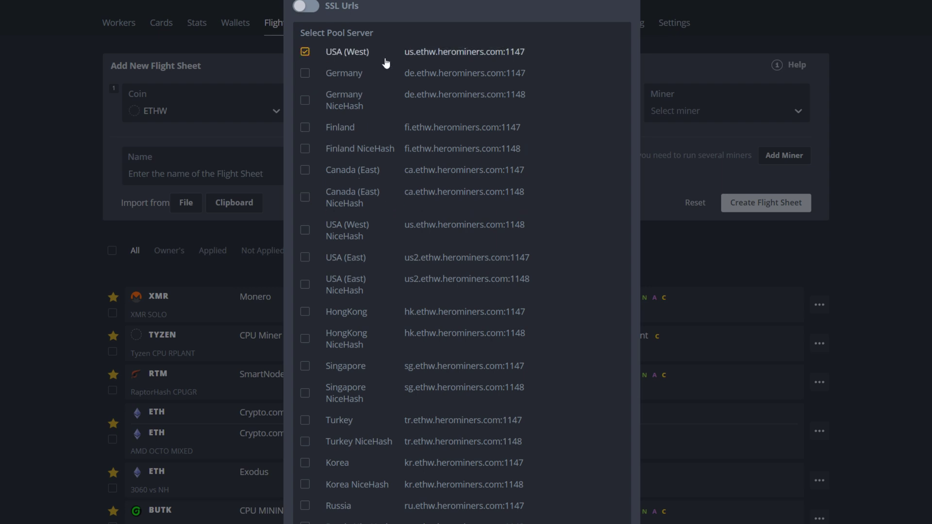
scroll(408, 442, down, 4)
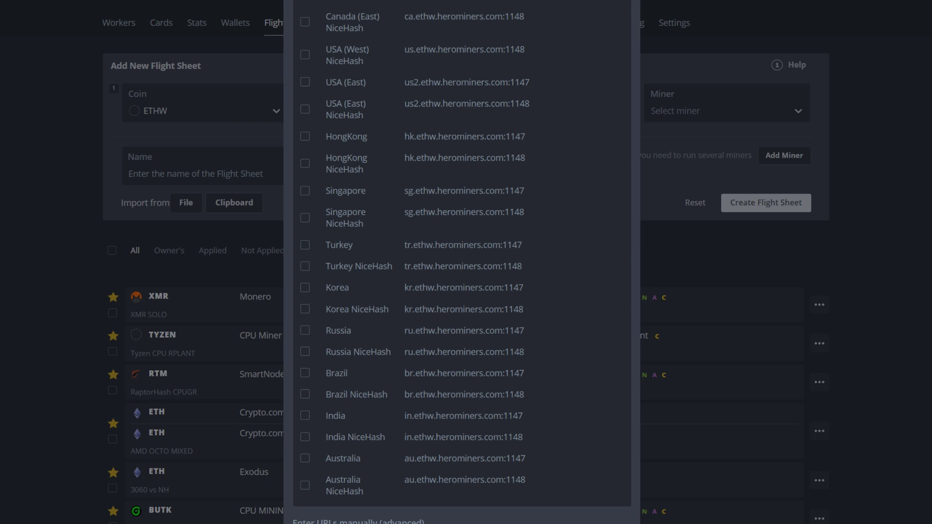
key(Escape)
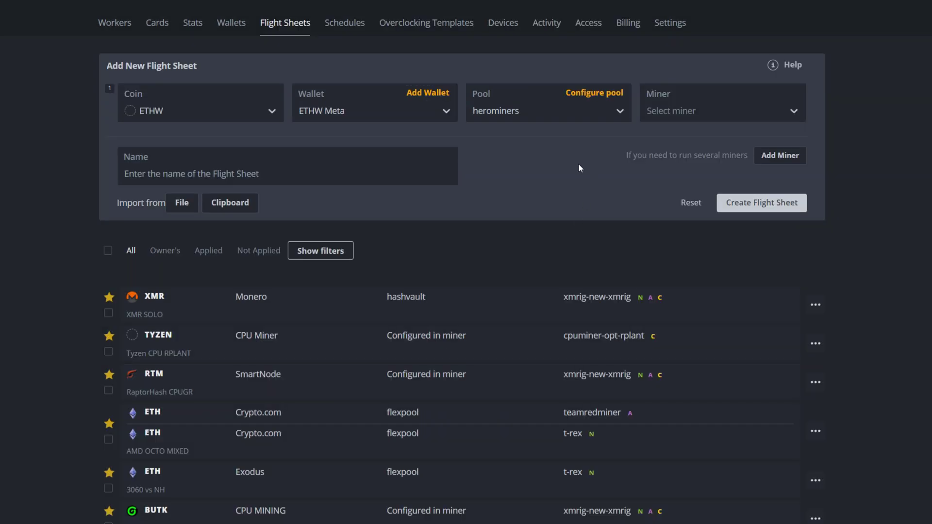
Step: Select T-Rex Miner as the flight sheet's miner
click(680, 113)
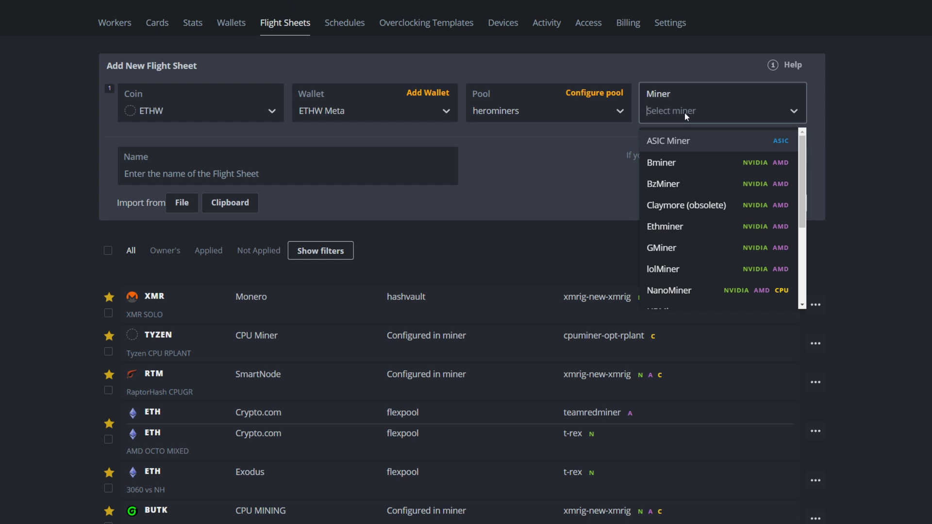
text(t)
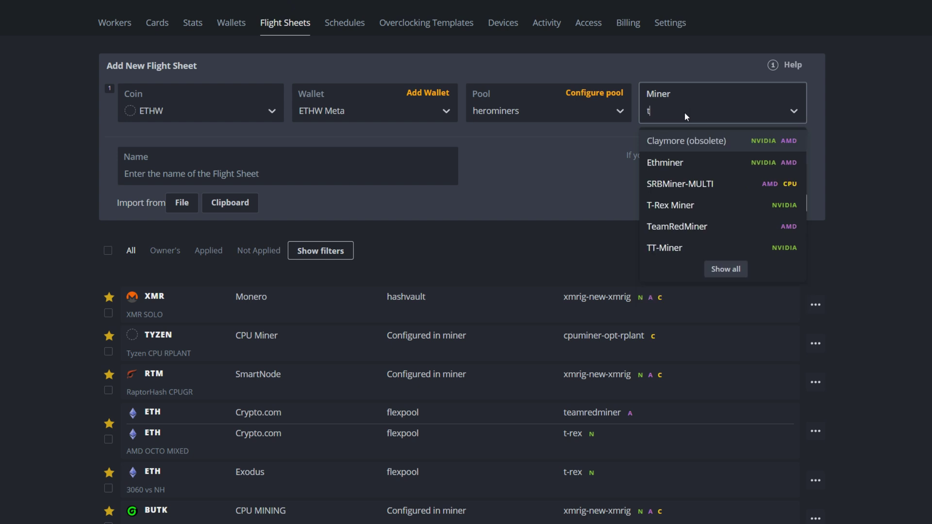
click(682, 206)
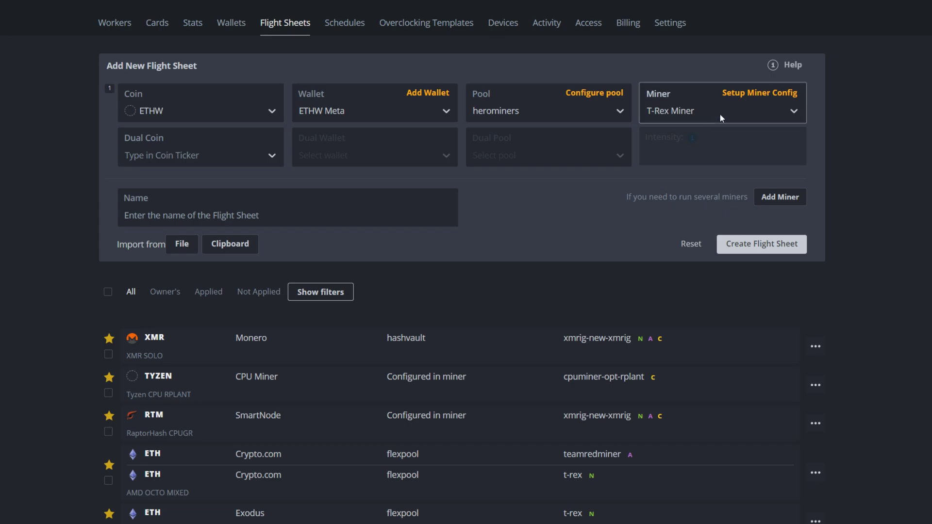
Step: Configure T-Rex: clear the extra config worker line and set wallet template to %WAL%.%WORKER_NAME%
click(743, 92)
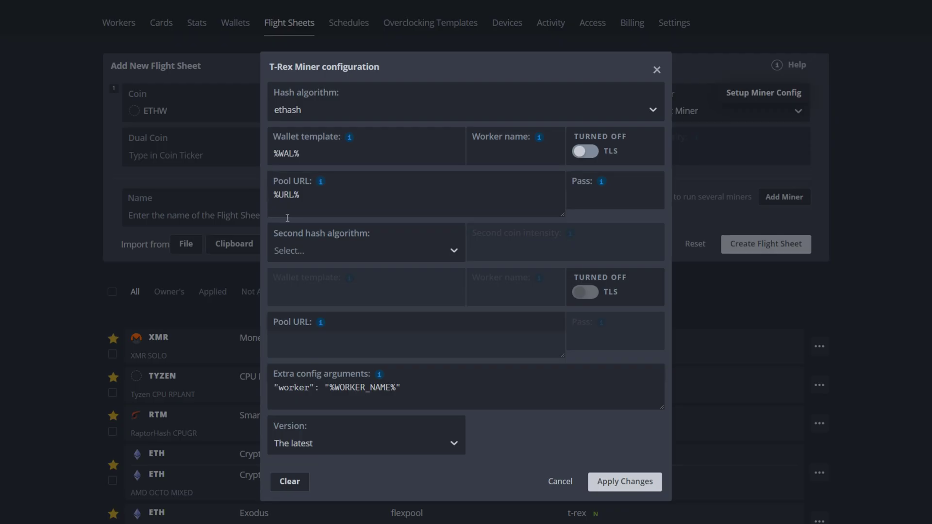
click(386, 205)
drag(410, 389, 275, 385)
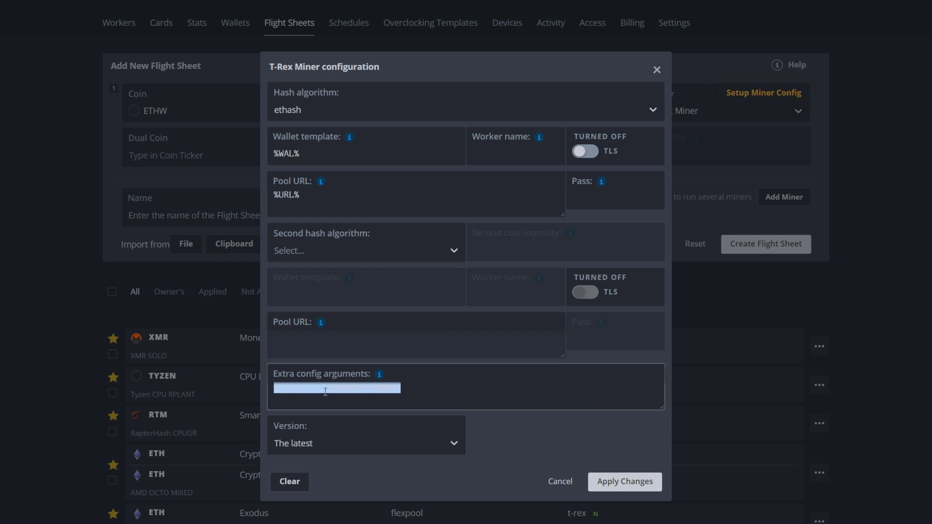
key(BackSpace)
click(308, 153)
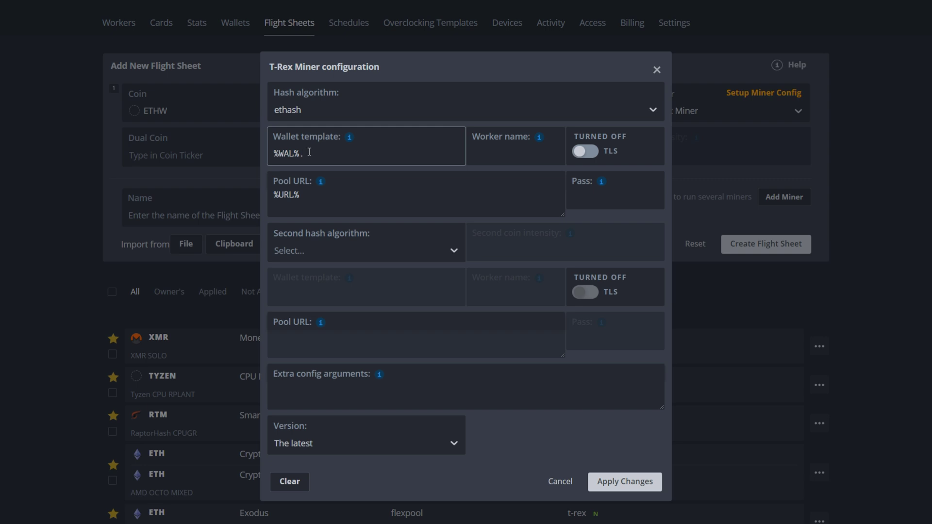
text(.)
mouse_move(348, 138)
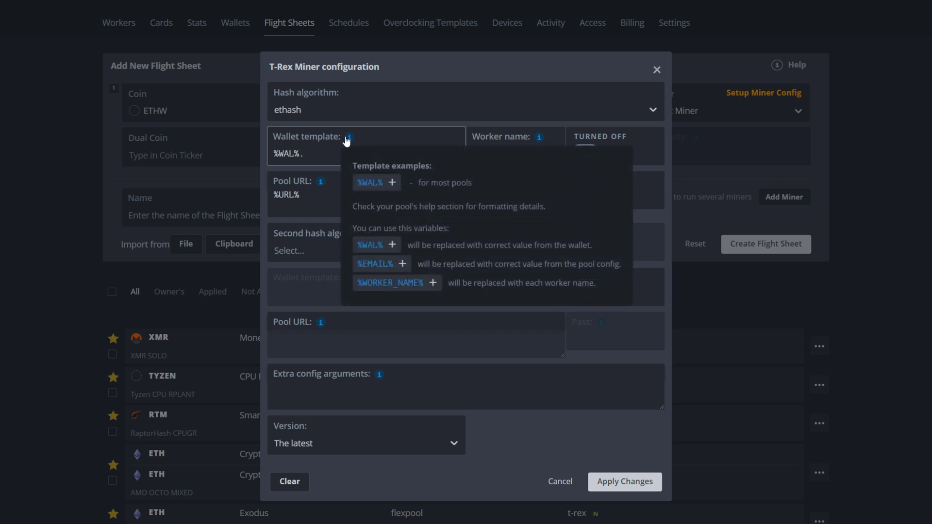
click(396, 287)
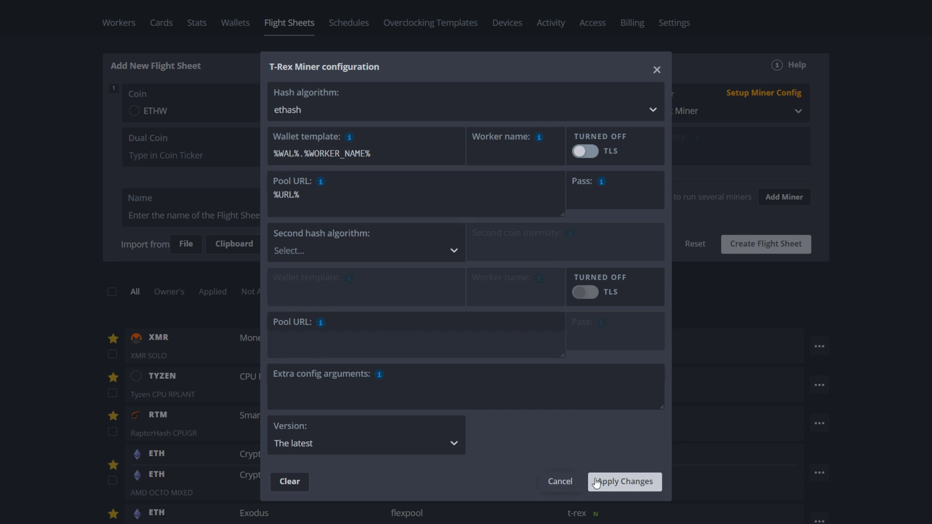
click(623, 486)
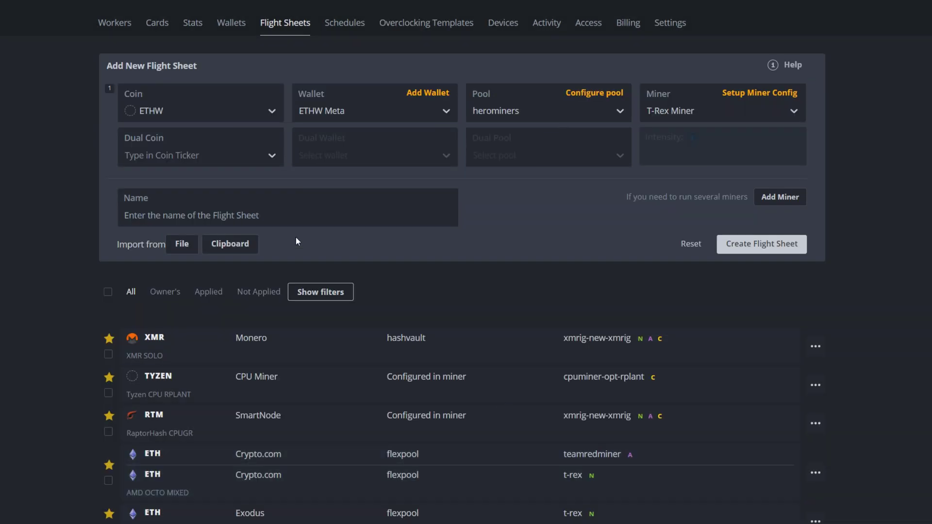
Step: Name the flight sheet 'Nividia ETHW' and create it
click(252, 218)
text(Nic)
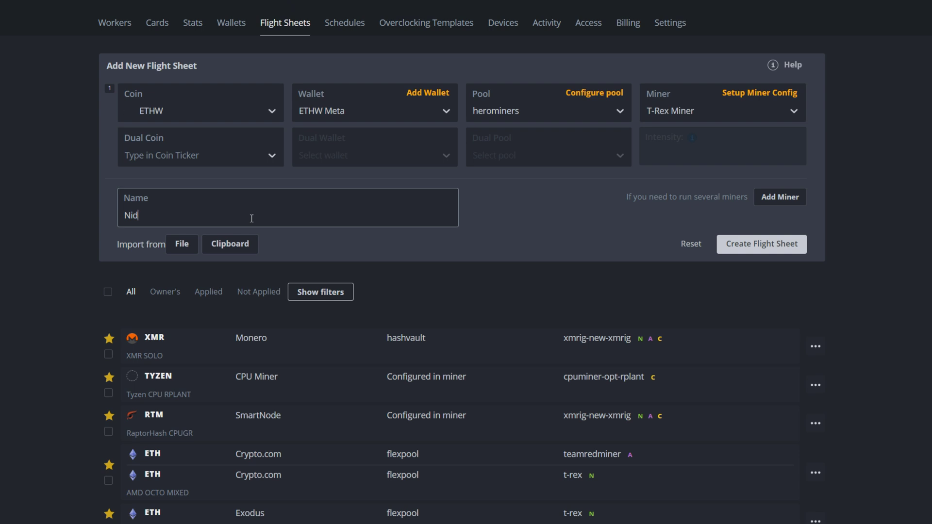
key(BackSpace)
text(vidia ETHW)
click(754, 252)
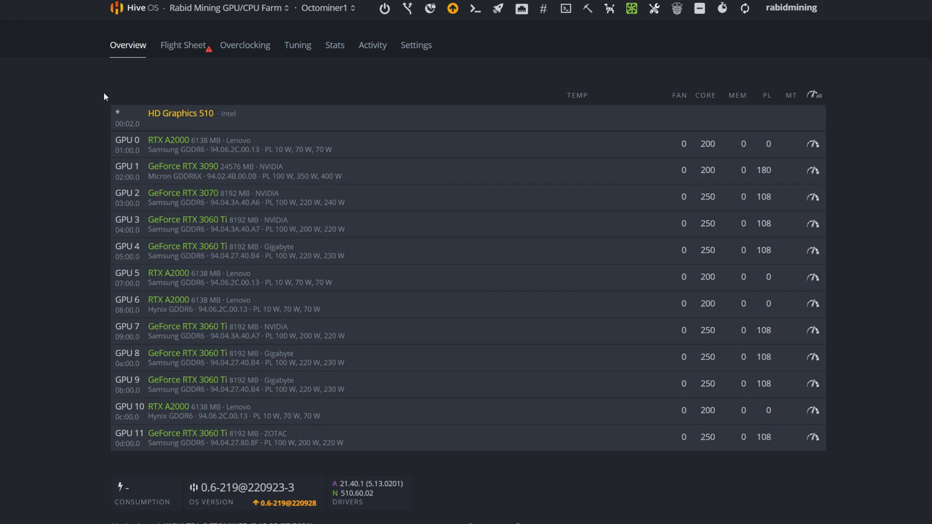
Step: Apply the Nividia ETHW flight sheet to the Octominer1 worker from its Flight Sheets list
click(183, 48)
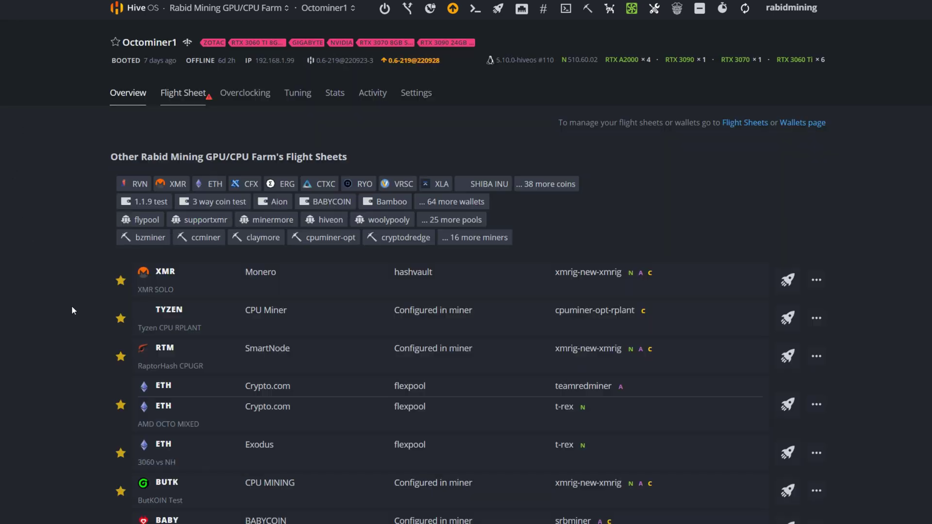
scroll(63, 312, down, 20)
scroll(63, 311, down, 4)
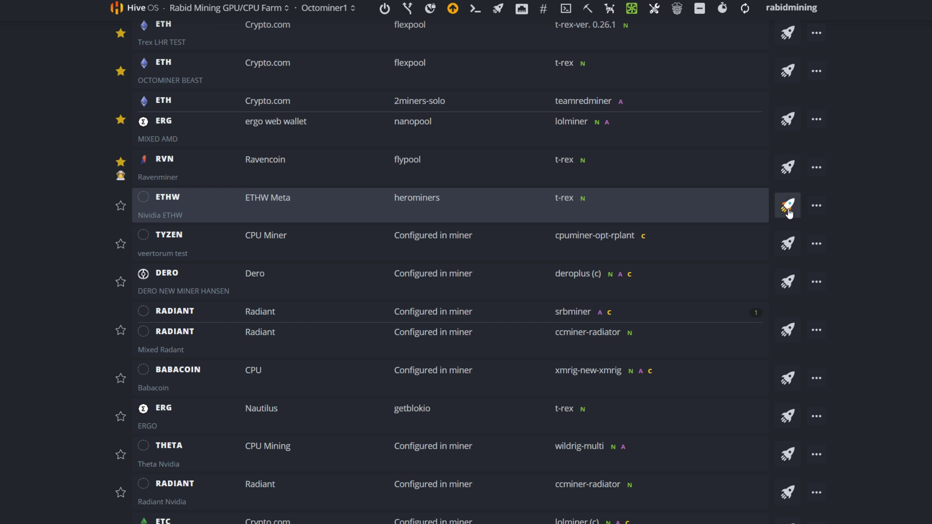
click(787, 208)
scroll(530, 276, up, 2)
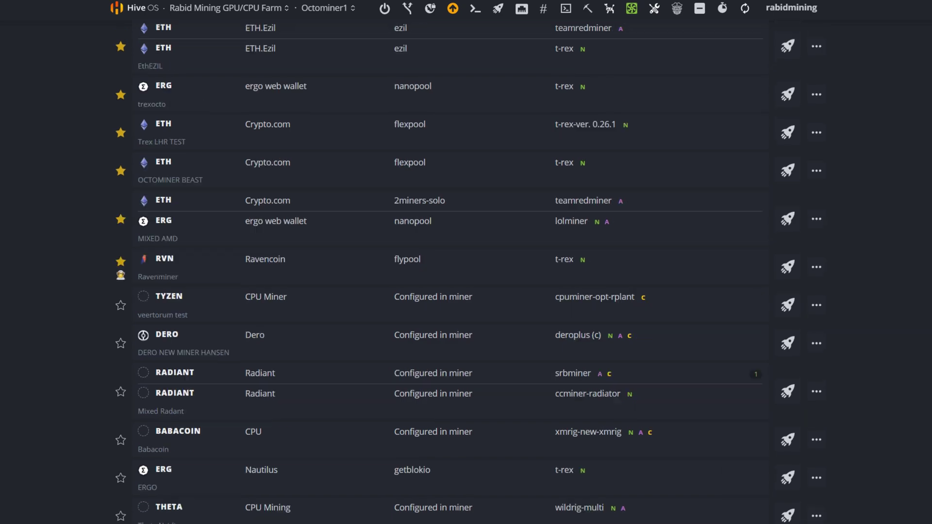